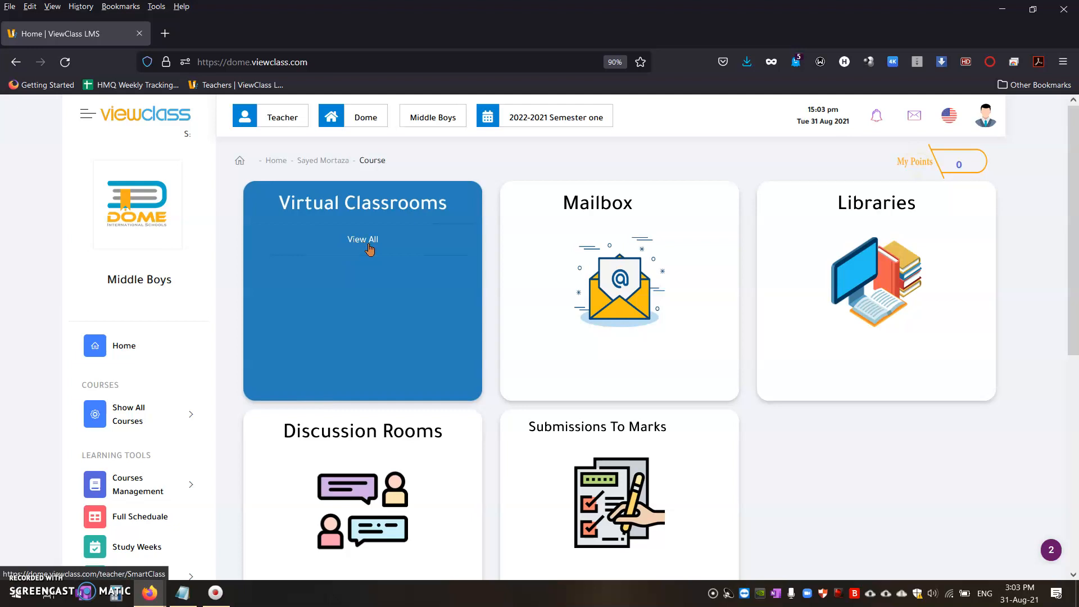
Step: Open the full class schedule for Middle Boys and look through its periods
scroll(147, 274, "down", 2)
scroll(147, 273, "down", 4)
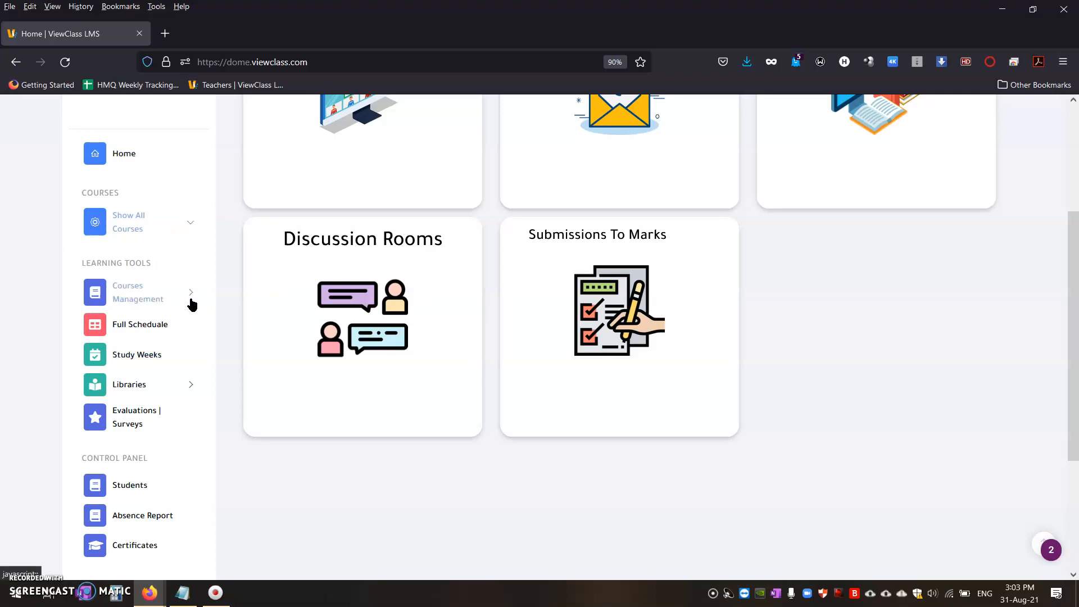
left_click(138, 323)
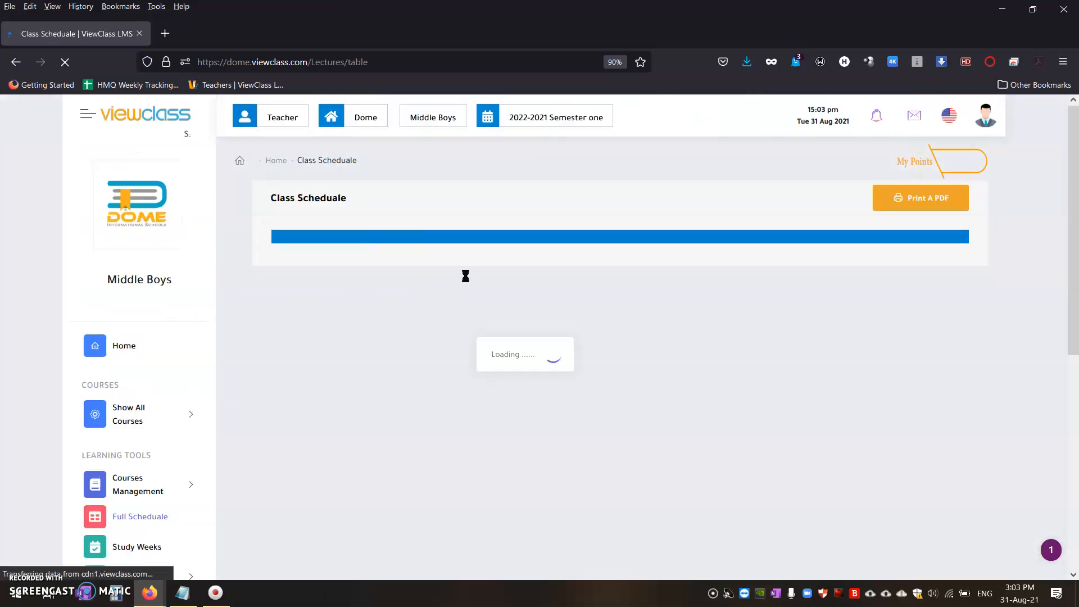
scroll(689, 327, "down", 5)
scroll(659, 353, "up", 5)
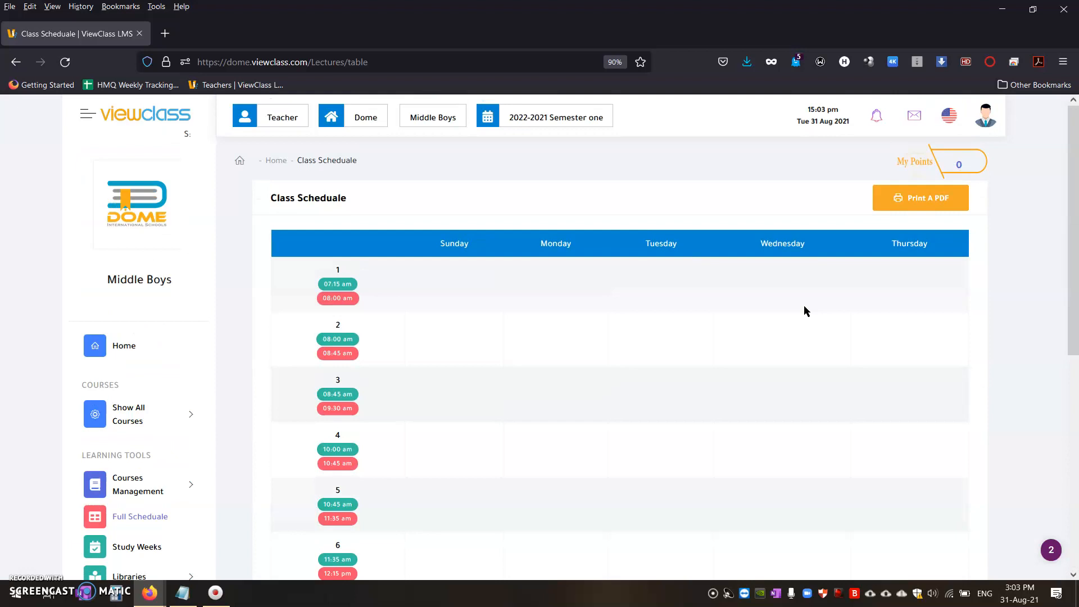
Step: Switch the class schedule's school section to Elementary Boys and on to High Boys
left_click(445, 110)
left_click(436, 173)
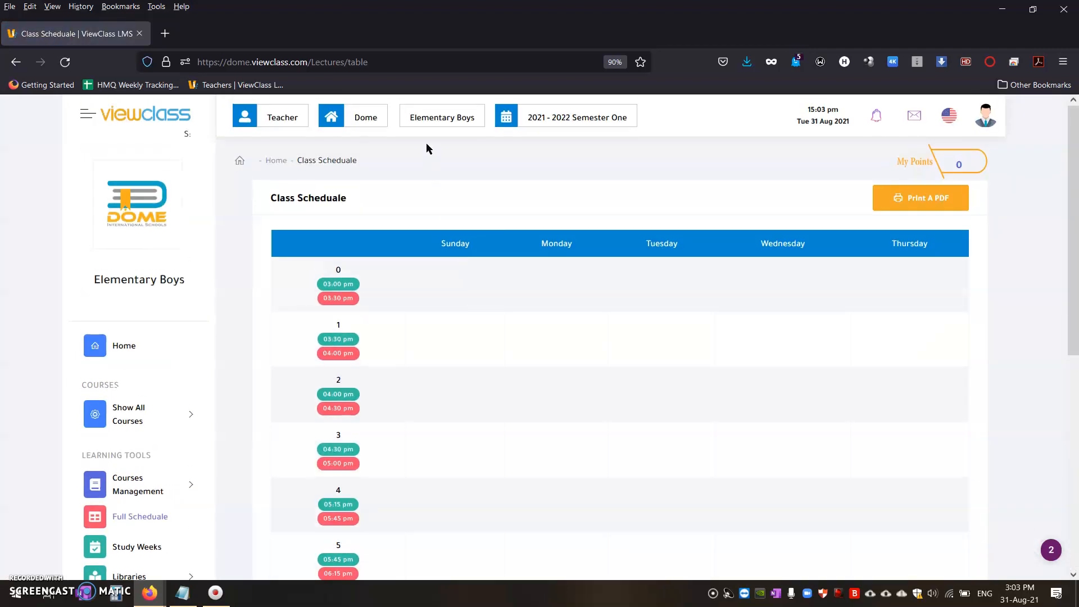
left_click(424, 119)
left_click(438, 209)
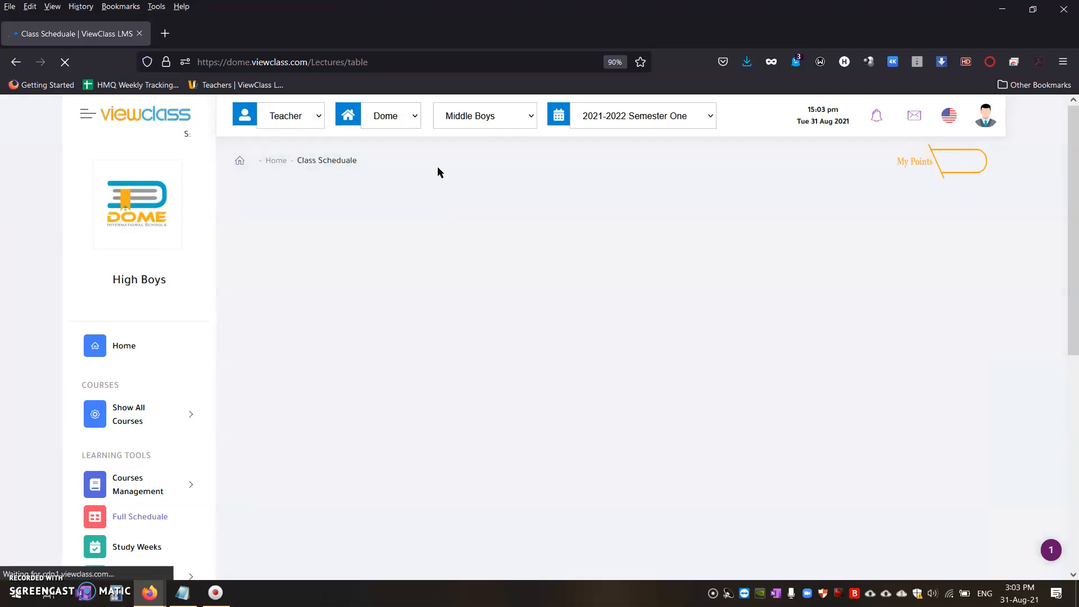
Step: Review the High Boys weekly schedule across all periods and check the list of available school sections
scroll(397, 209, "down", 6)
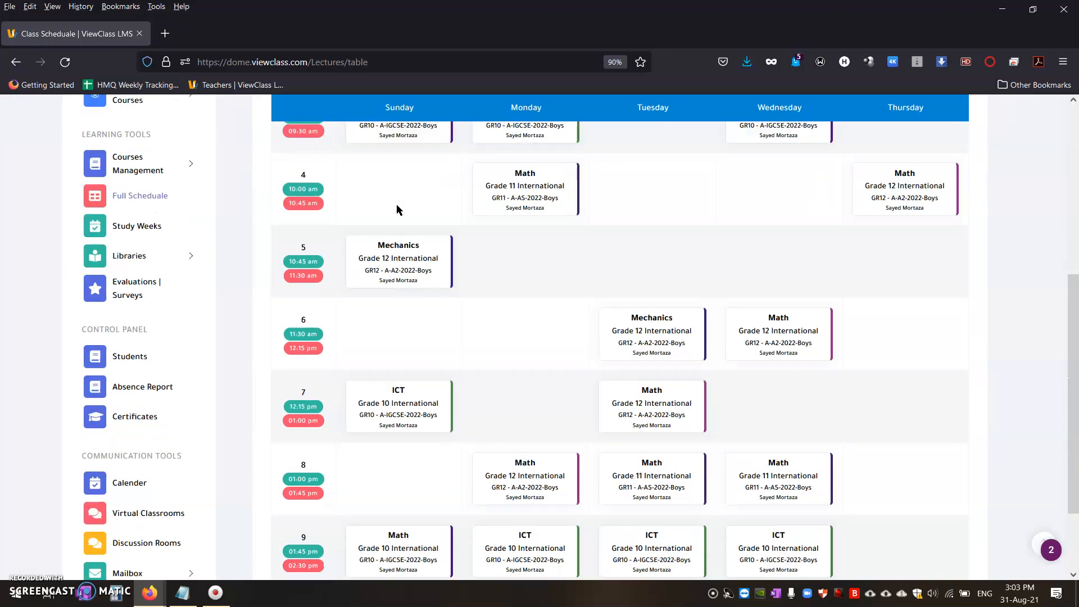
scroll(474, 272, "down", 2)
scroll(513, 376, "up", 7)
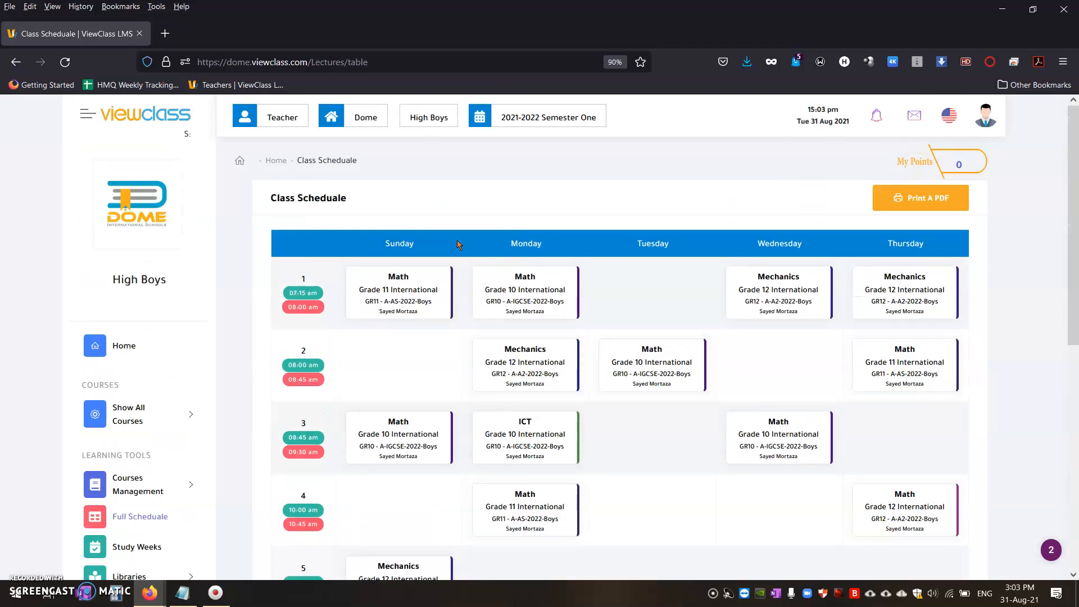
left_click(430, 115)
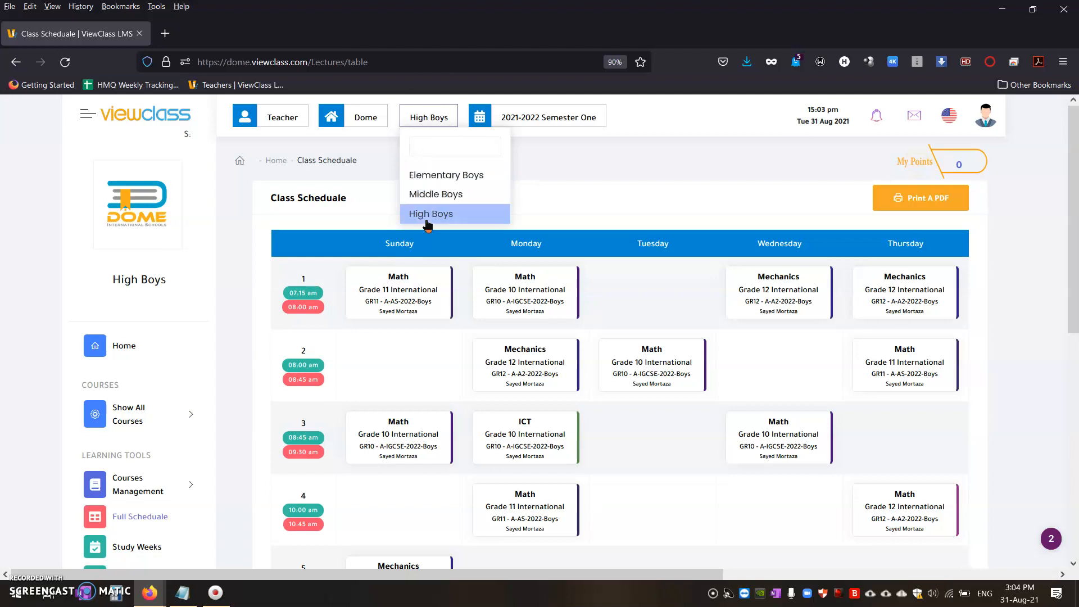
left_click(581, 197)
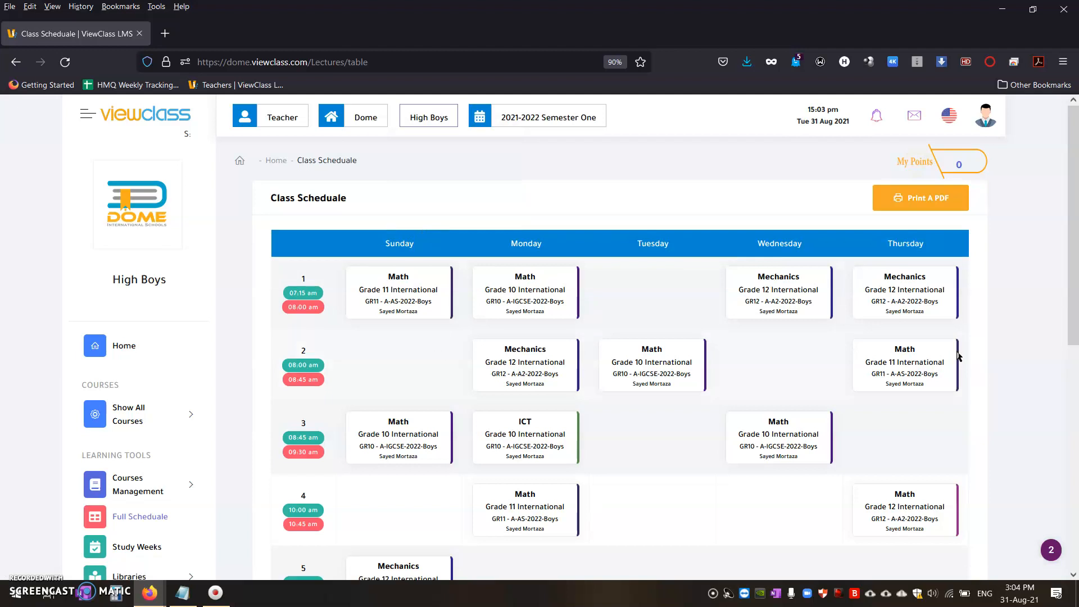
scroll(255, 406, "down", 8)
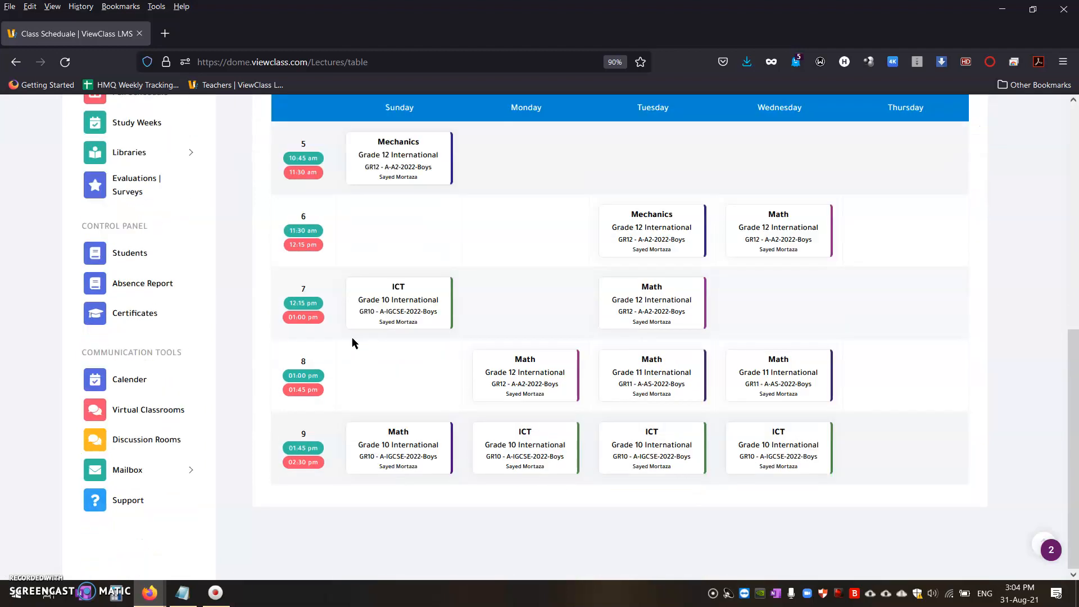
scroll(181, 306, "up", 10)
Step: Open the Virtual Classrooms page and start adding a new virtual classroom
scroll(99, 312, "down", 5)
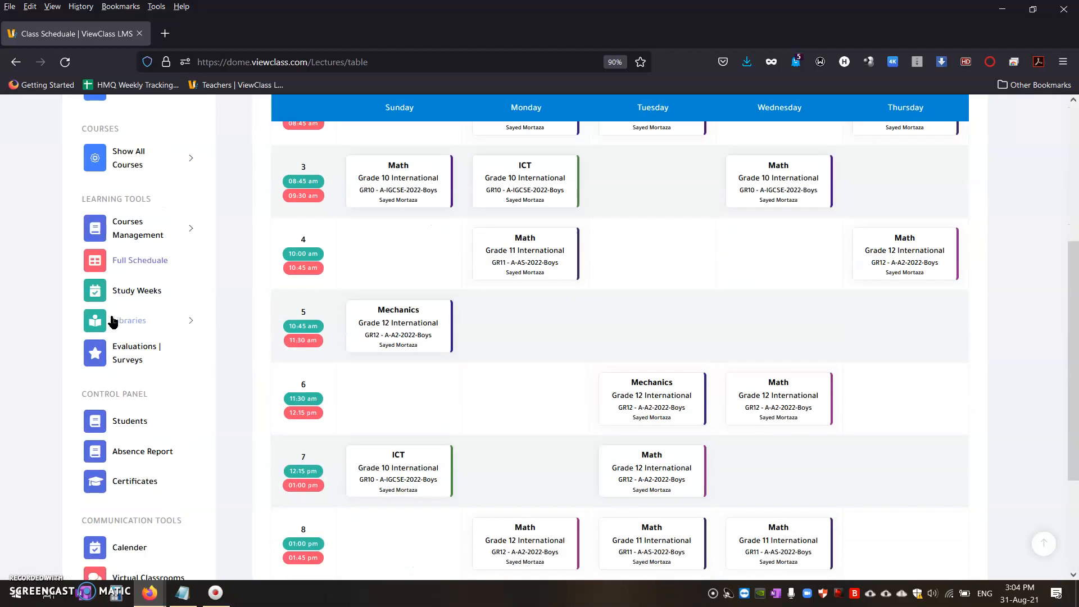
scroll(77, 348, "down", 3)
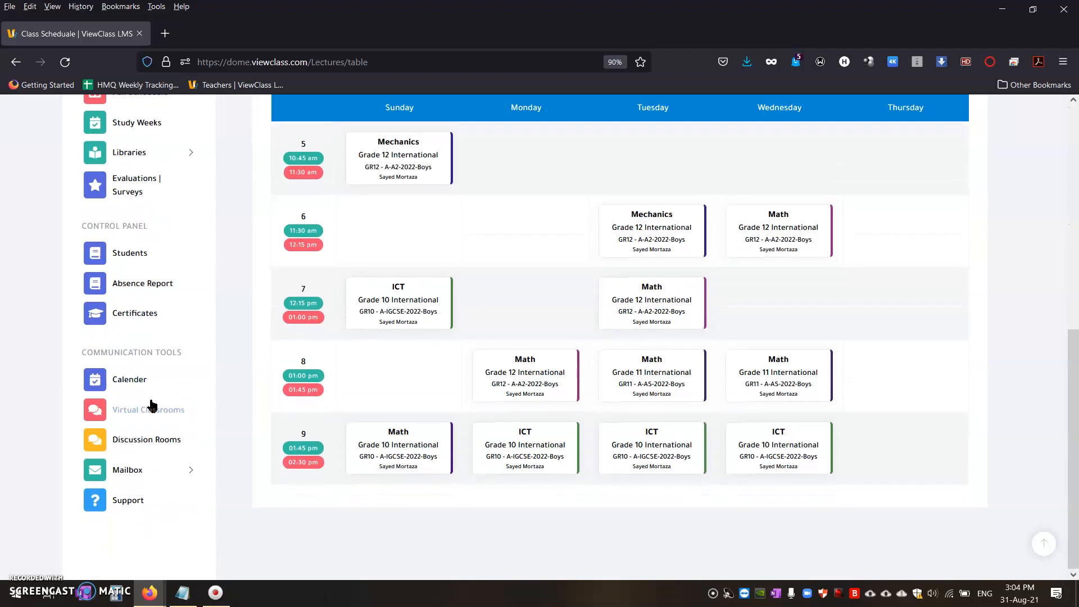
left_click(129, 417)
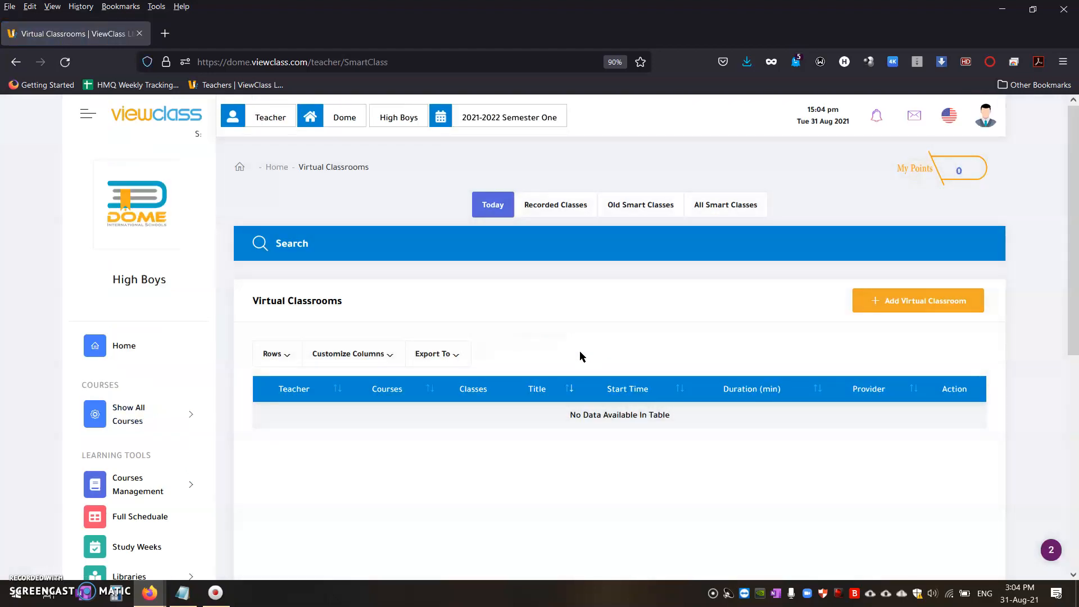
left_click_drag(559, 423, 657, 431)
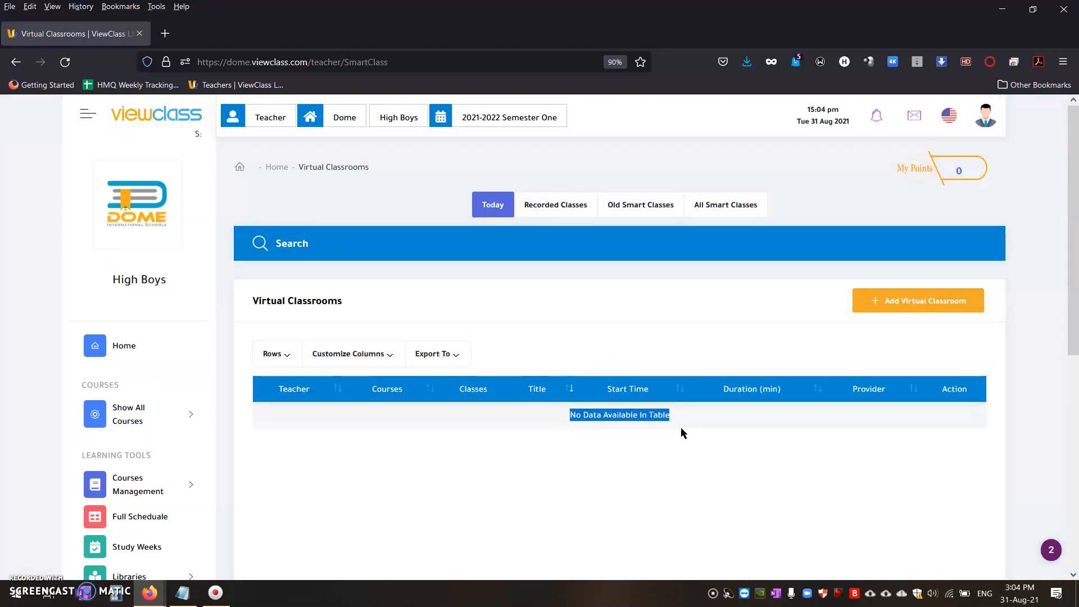
left_click(639, 313)
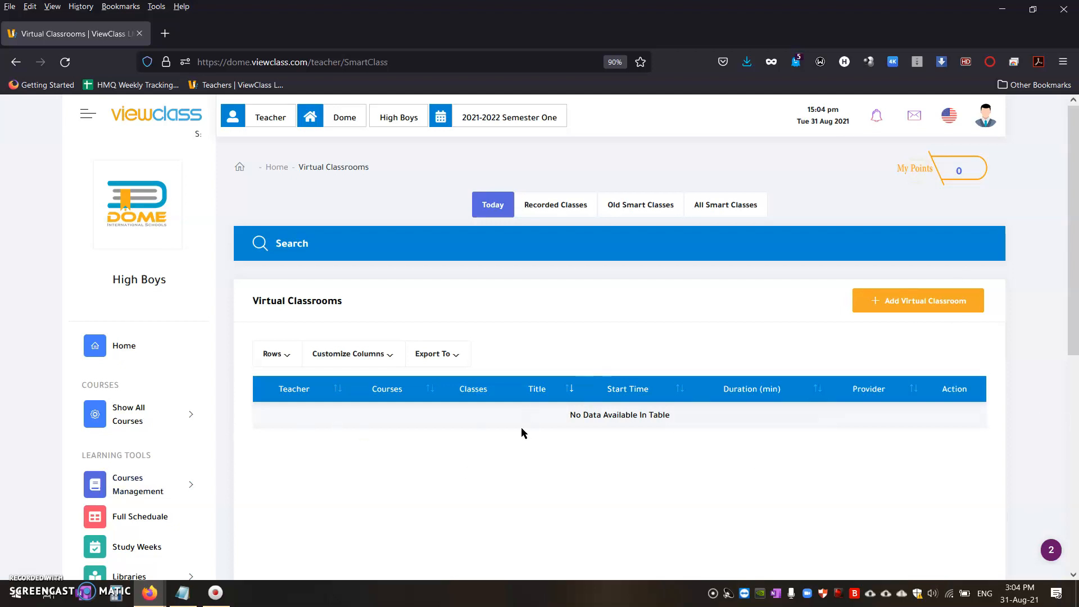
left_click(906, 309)
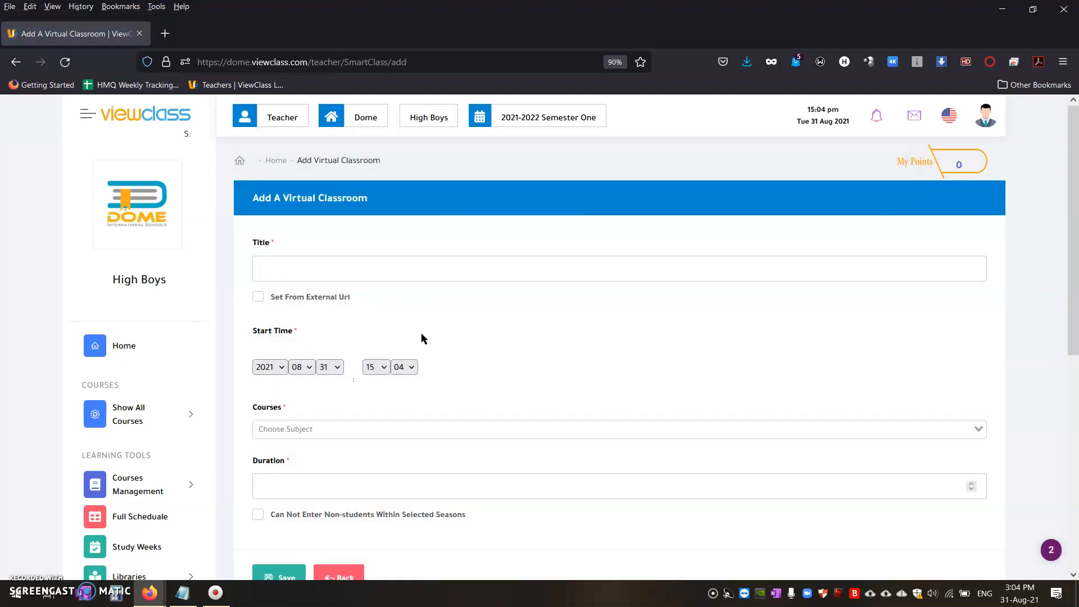
Step: Title the virtual classroom "1st period on Sunday, Mechanics, Grade 11 AS" and copy that title
left_click(305, 279)
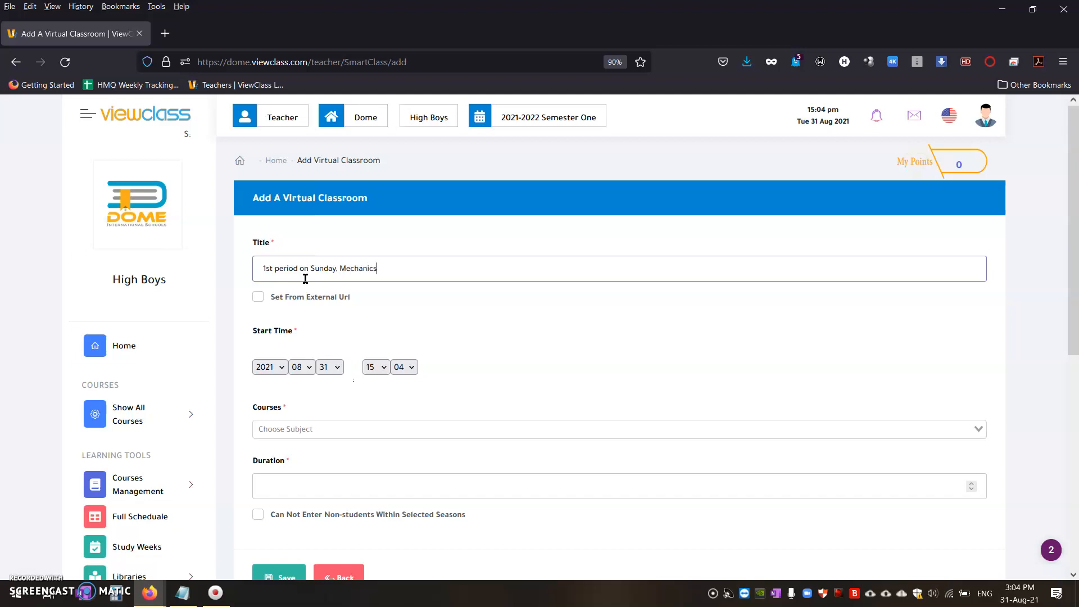
type("rade 11 AS")
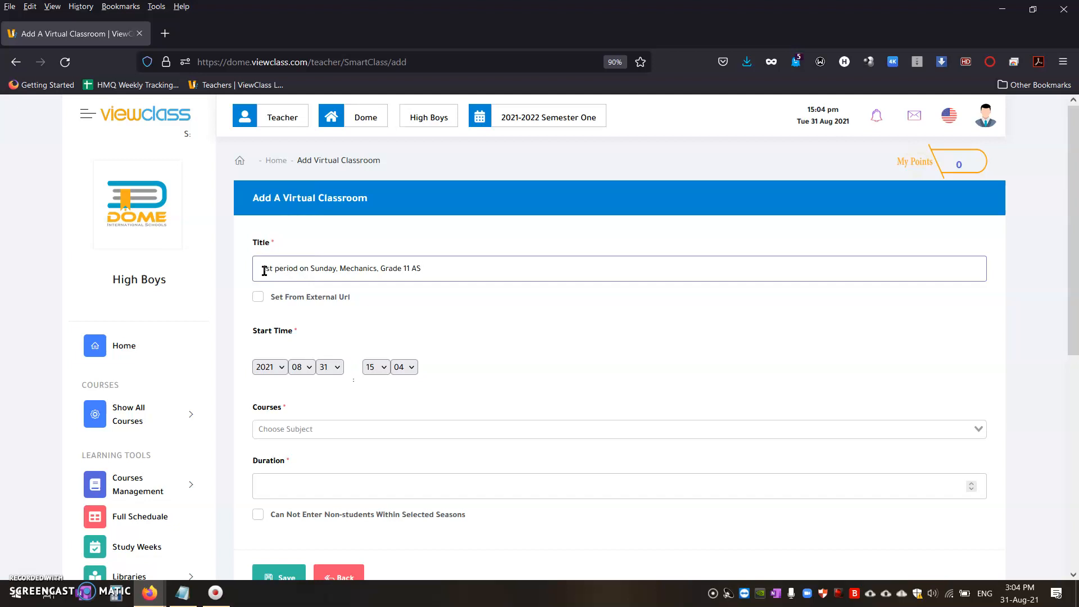
triple_click(288, 273)
key("ctrl+c")
left_click(439, 279)
Step: Set the classroom to use an external URL, and switch to Zoom to schedule a new meeting
left_click(257, 297)
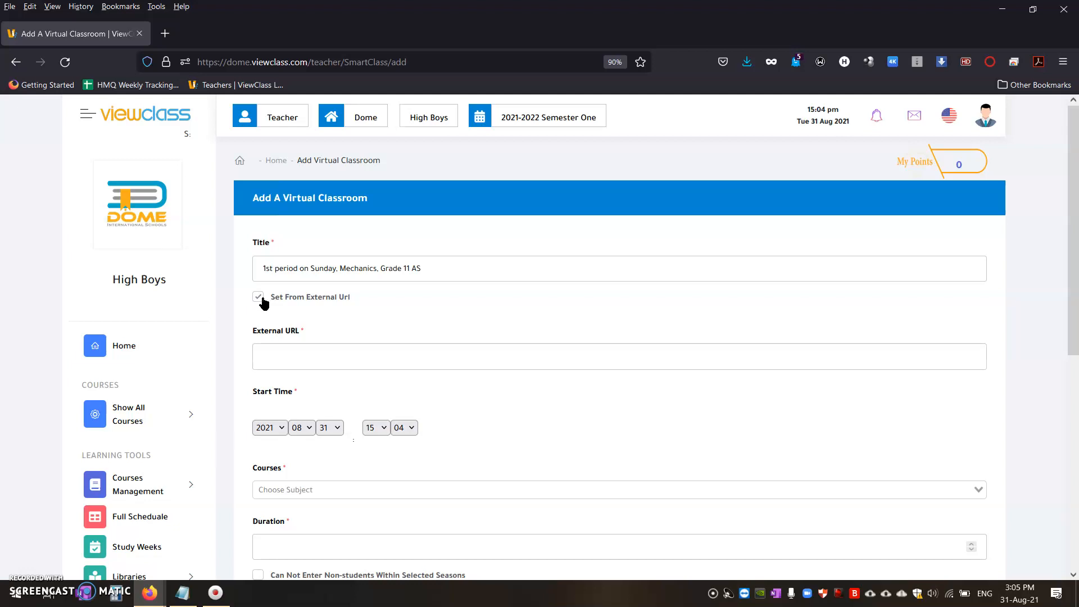
left_click(295, 352)
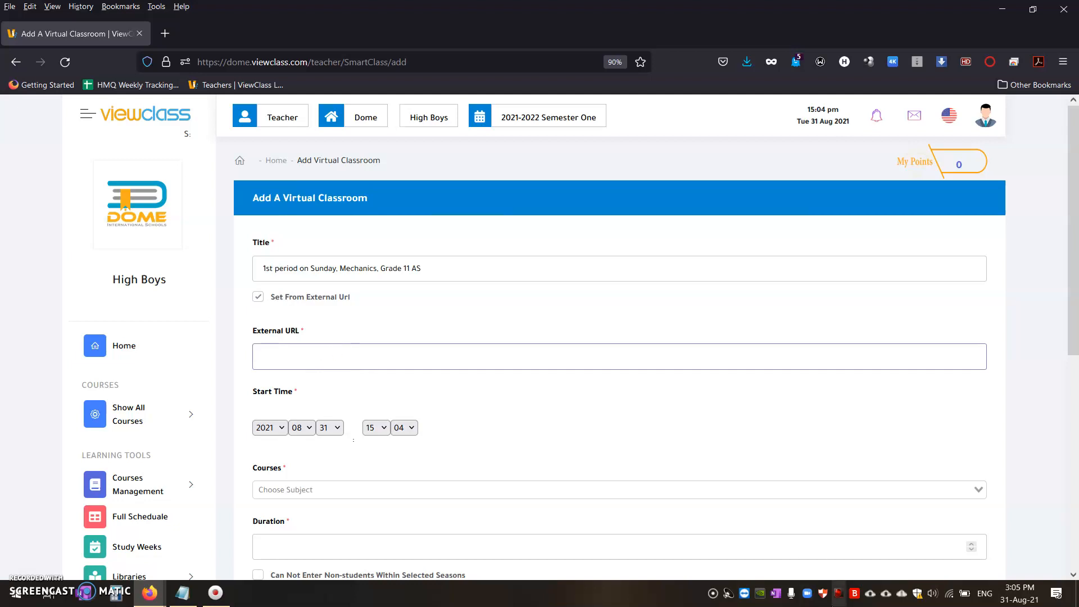
left_click(807, 593)
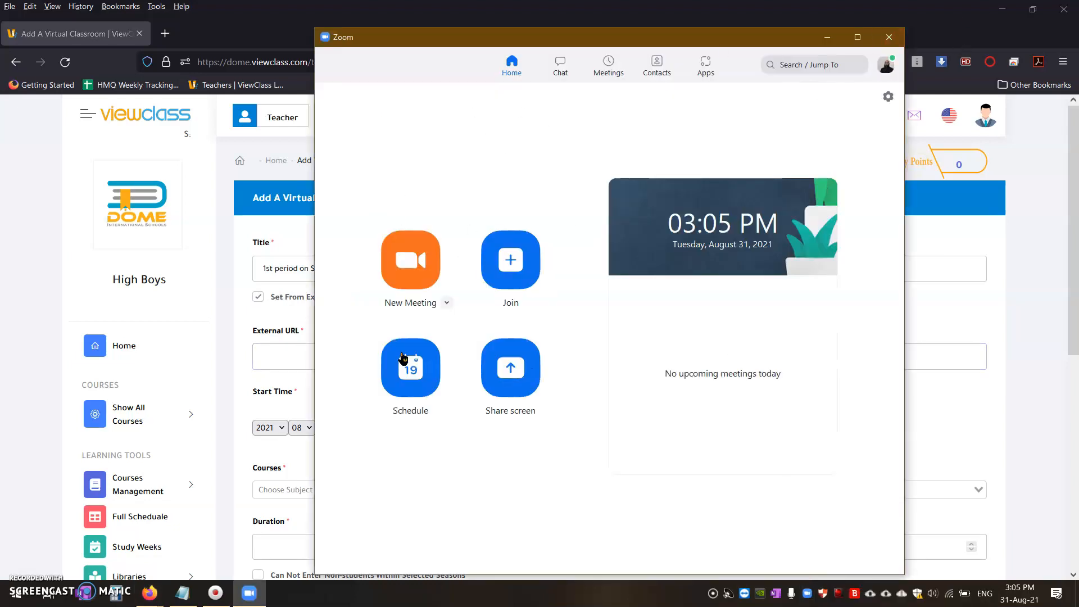
left_click(410, 368)
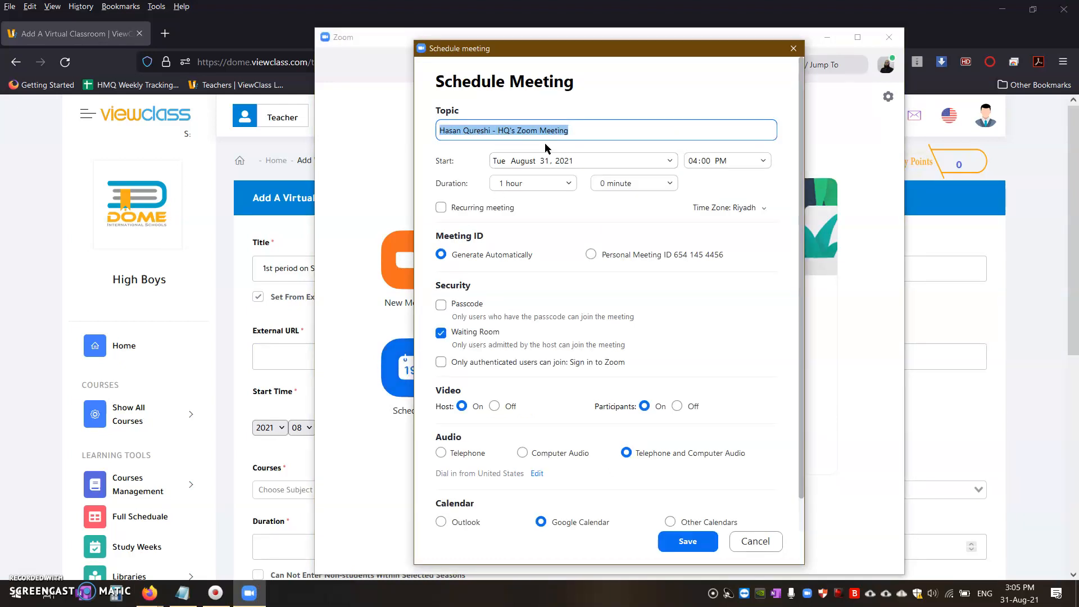
Step: Set the meeting topic to "1st period on Sunday, Mechanics, Grade 11 AS" and the start time to 04:15 PM
triple_click(585, 130)
key("ctrl+v")
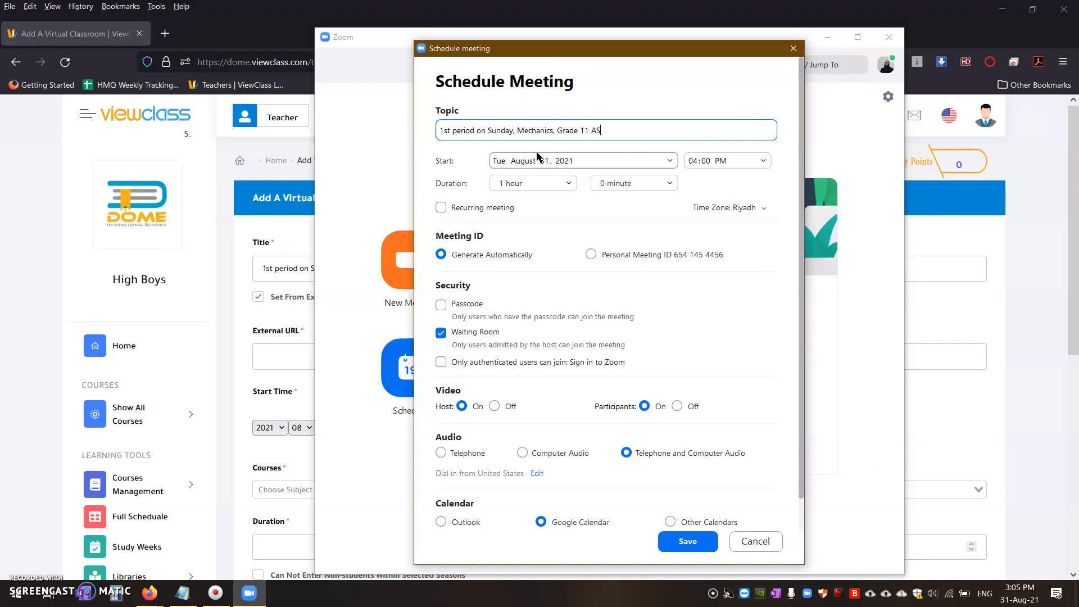
left_click(745, 163)
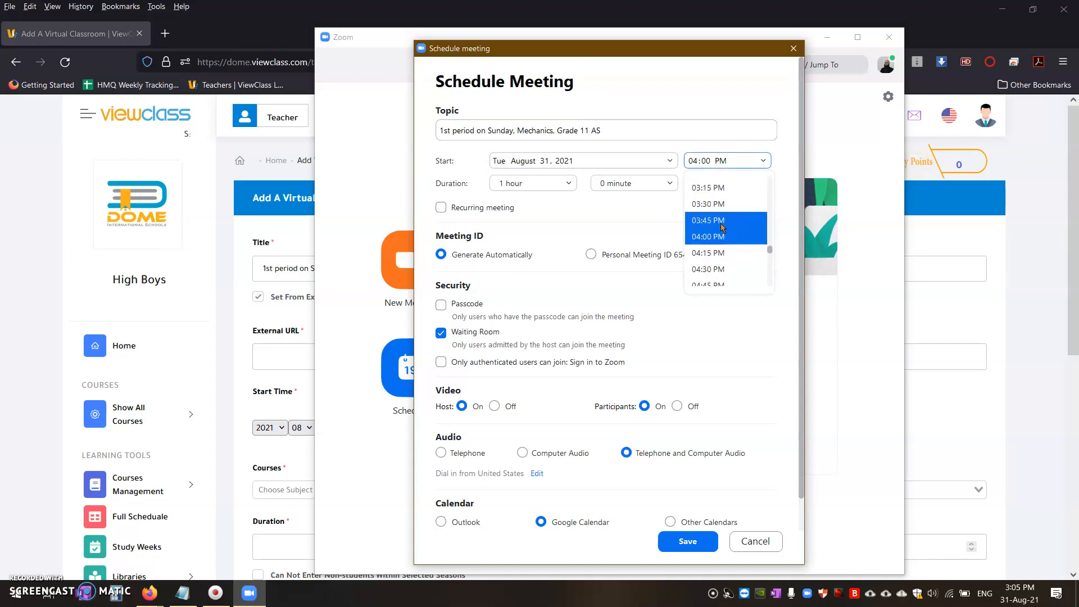
left_click(721, 256)
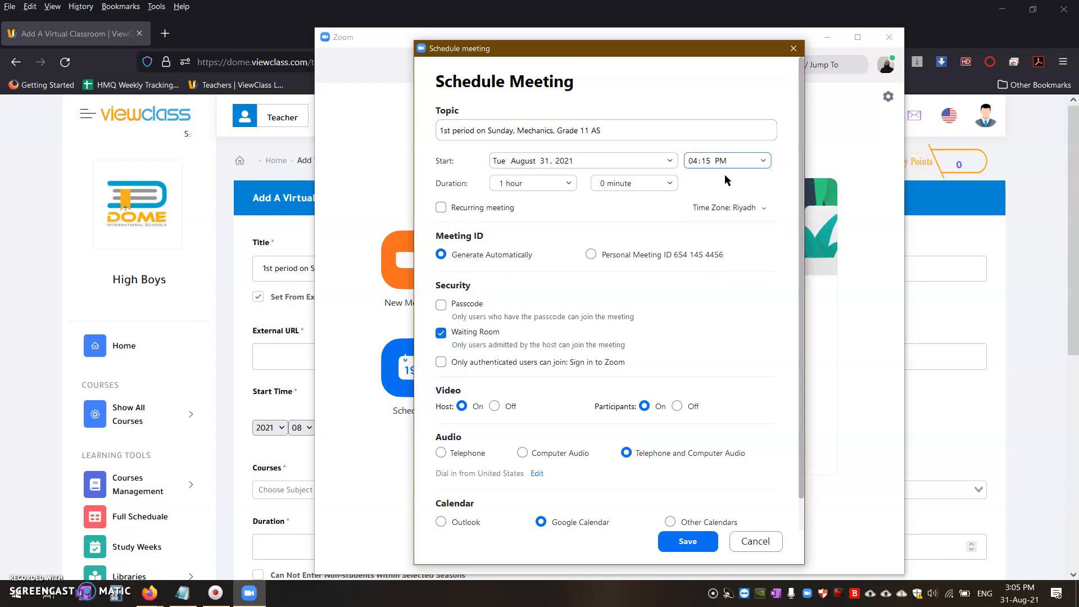
Step: Set the Zoom meeting's duration to 0 hours and 30 minutes
left_click(567, 183)
scroll(534, 225, "up", 2)
left_click(536, 207)
left_click(632, 186)
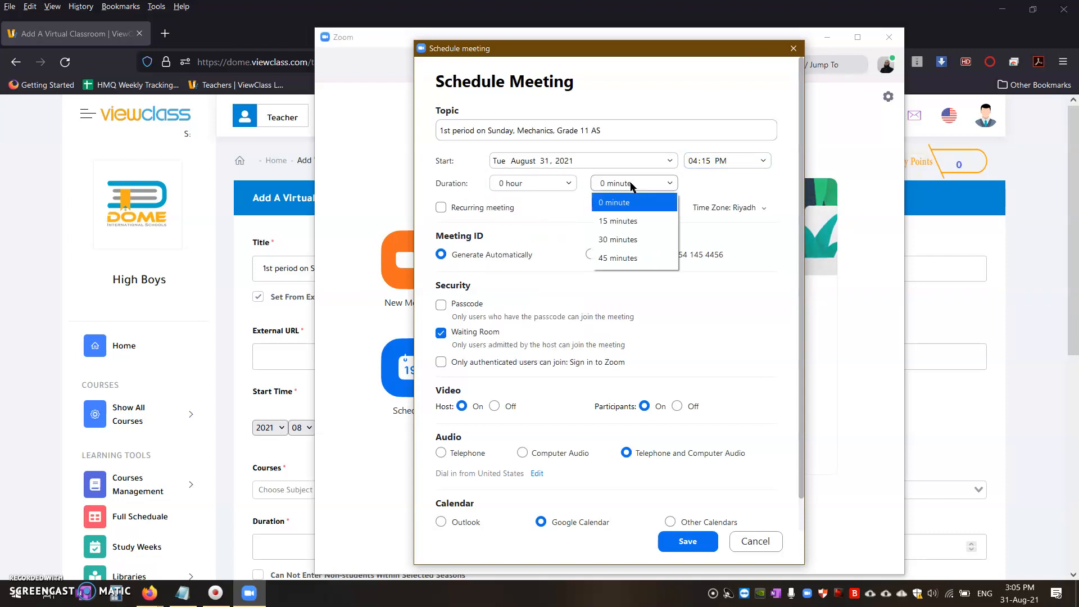
left_click(621, 239)
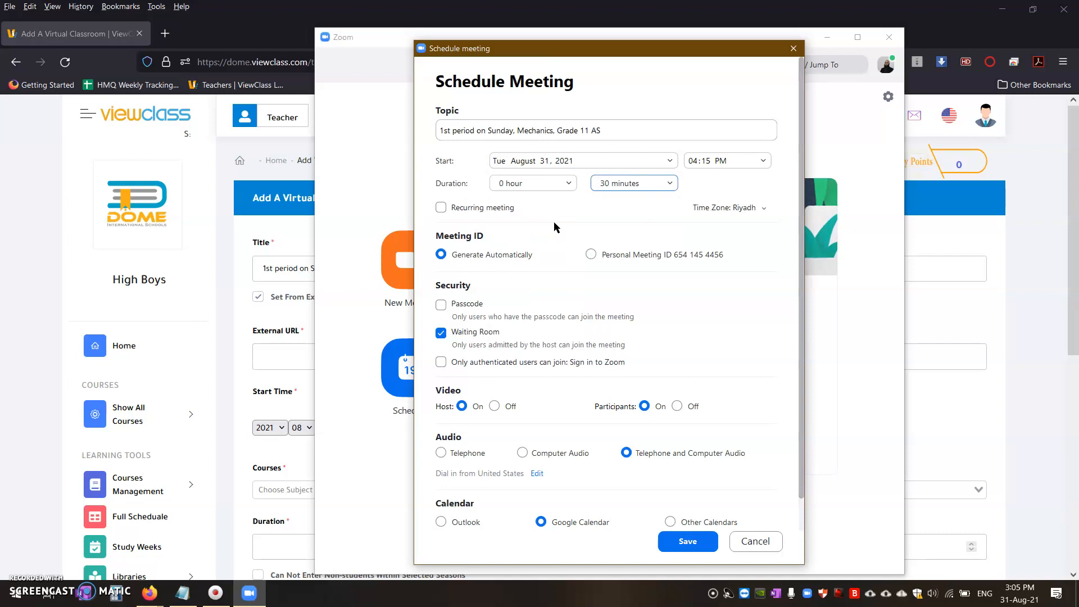
Step: Keep the meeting ID generated automatically, require a passcode and enter the meeting passcode
left_click(496, 255)
left_click(442, 305)
type("000000")
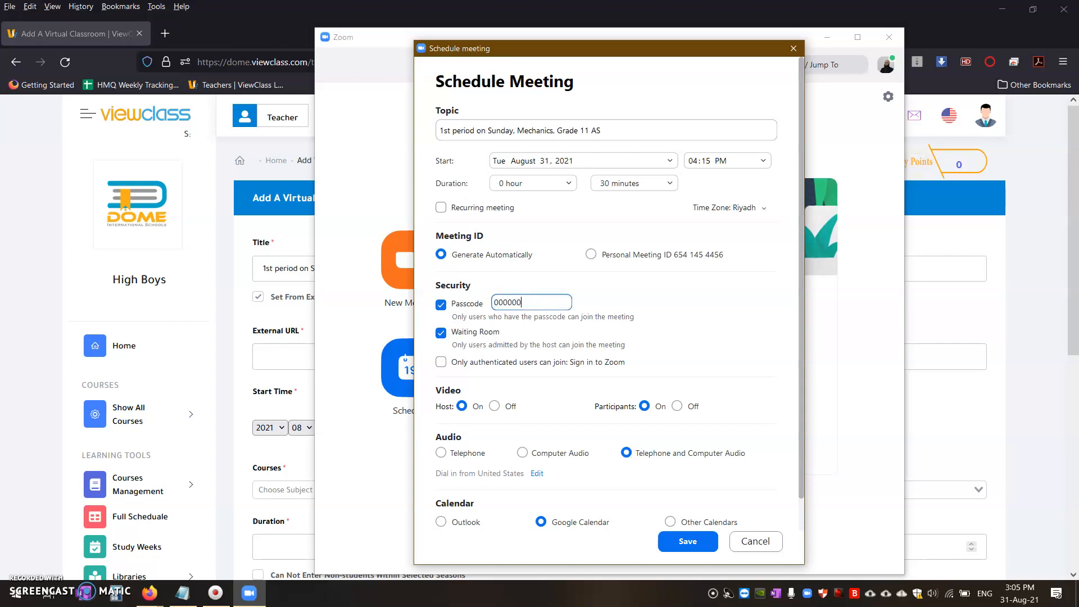
Step: Turn off the waiting room and save the scheduled Zoom meeting
left_click(444, 336)
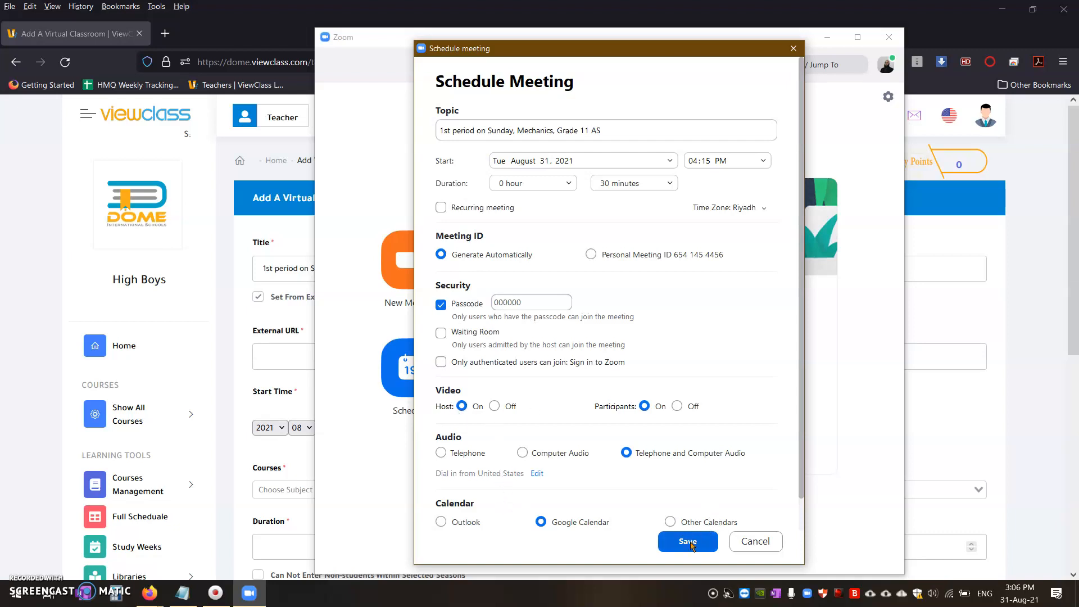
left_click(685, 522)
left_click(687, 542)
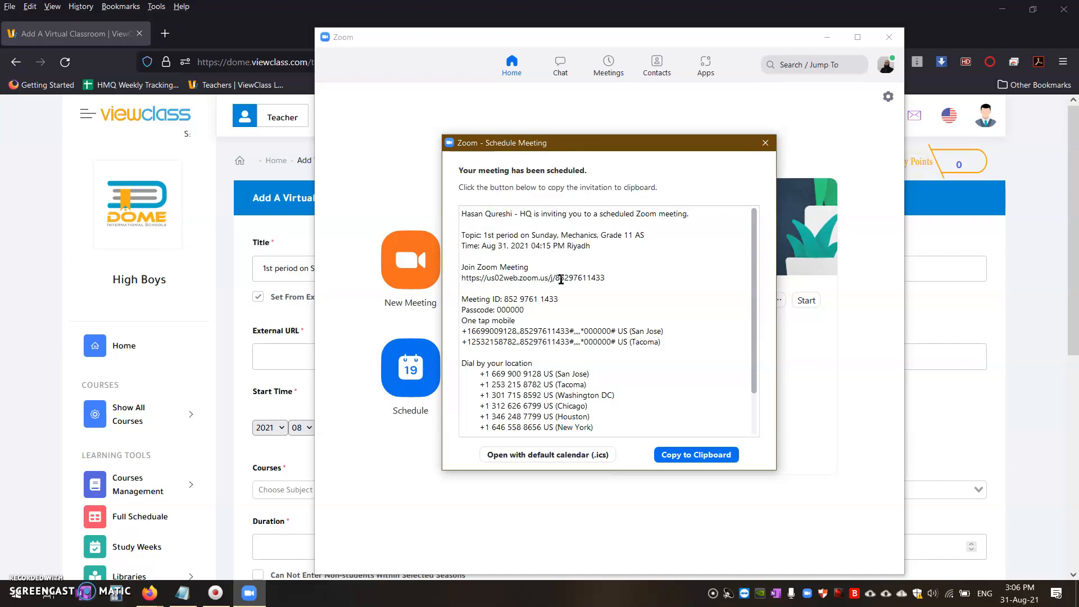
Step: Copy the join link from the Zoom invitation and paste it as the virtual classroom's external URL in ViewClass
left_click_drag(605, 277, 460, 279)
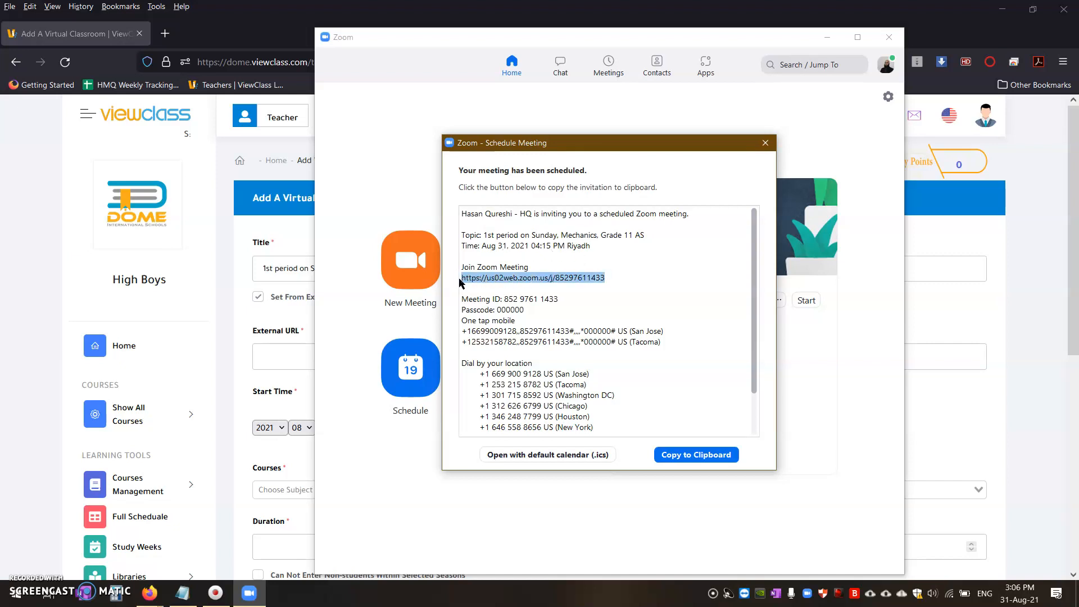
left_click(562, 273)
left_click_drag(606, 278, 441, 275)
key("ctrl+c")
left_click(282, 353)
key("ctrl+v")
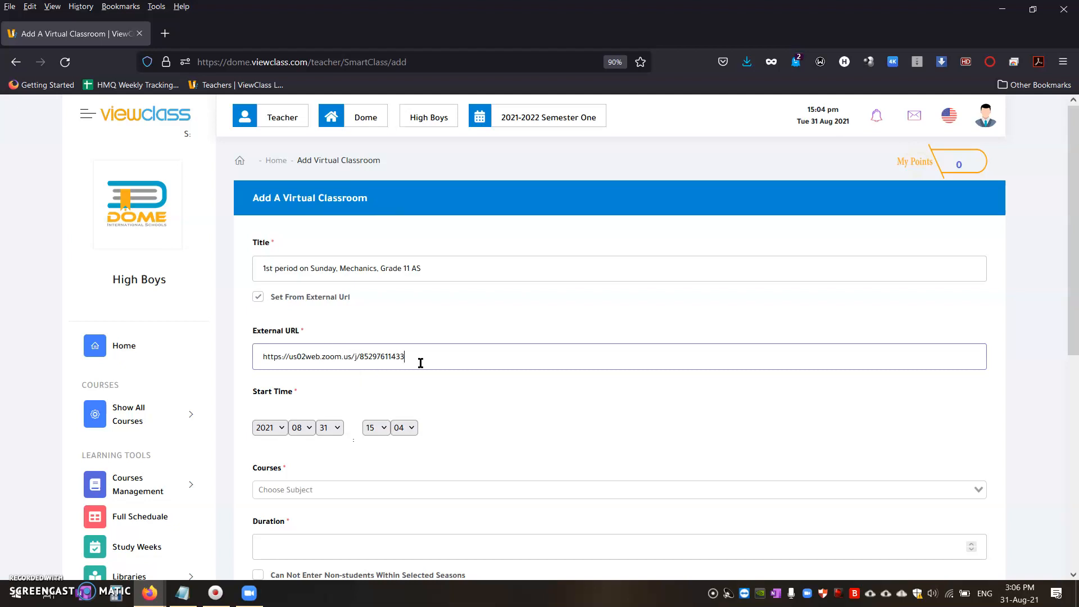
Step: Enter the Zoom meeting's passcode in the virtual classroom's passcode field
scroll(355, 364, "down", 1)
scroll(433, 321, "down", 2)
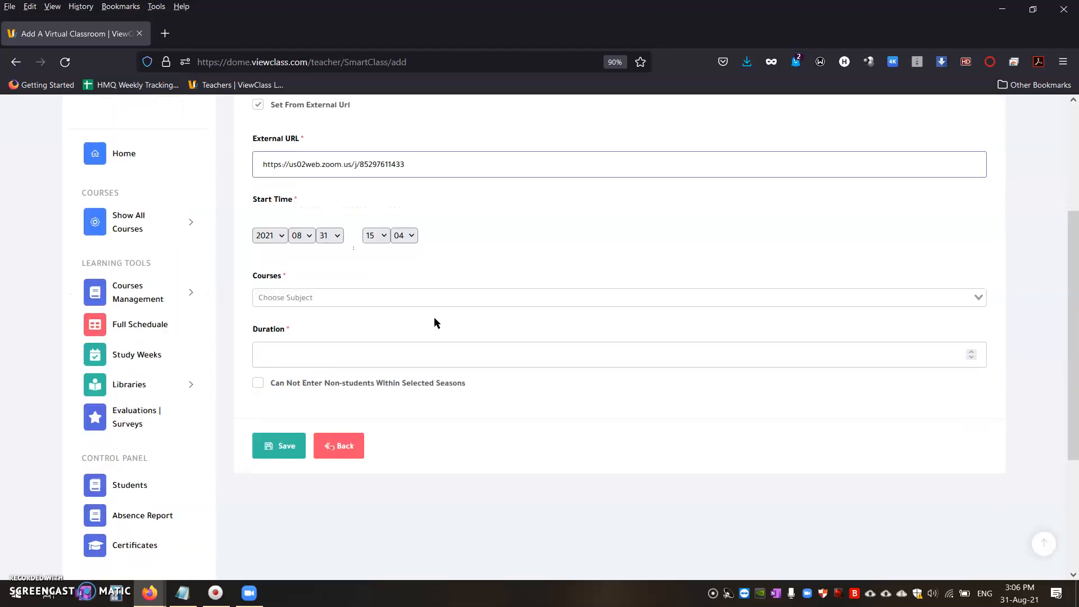
scroll(393, 281, "up", 1)
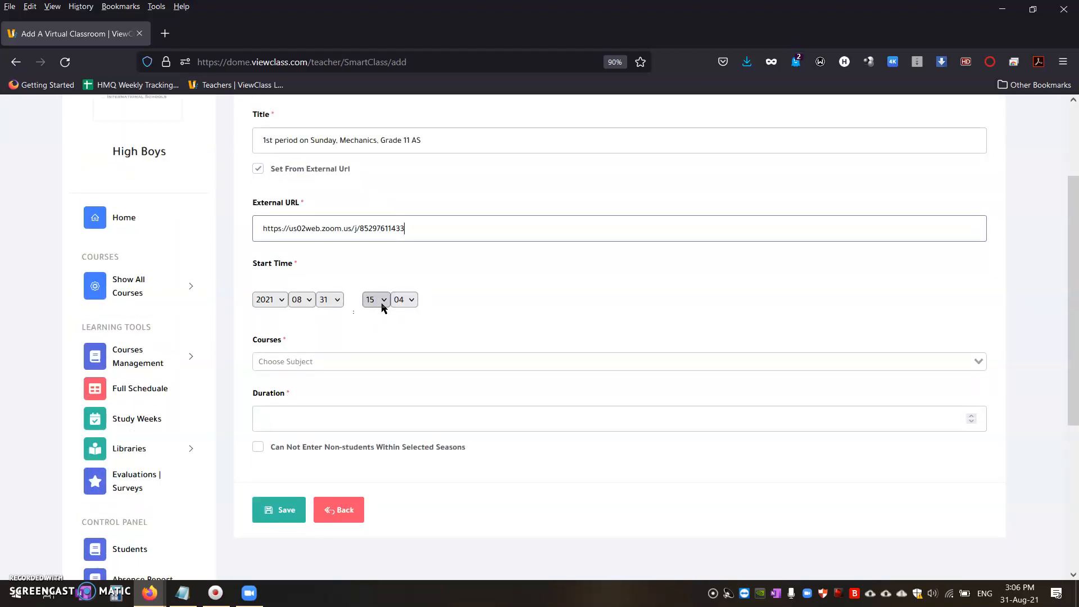
left_click(382, 307)
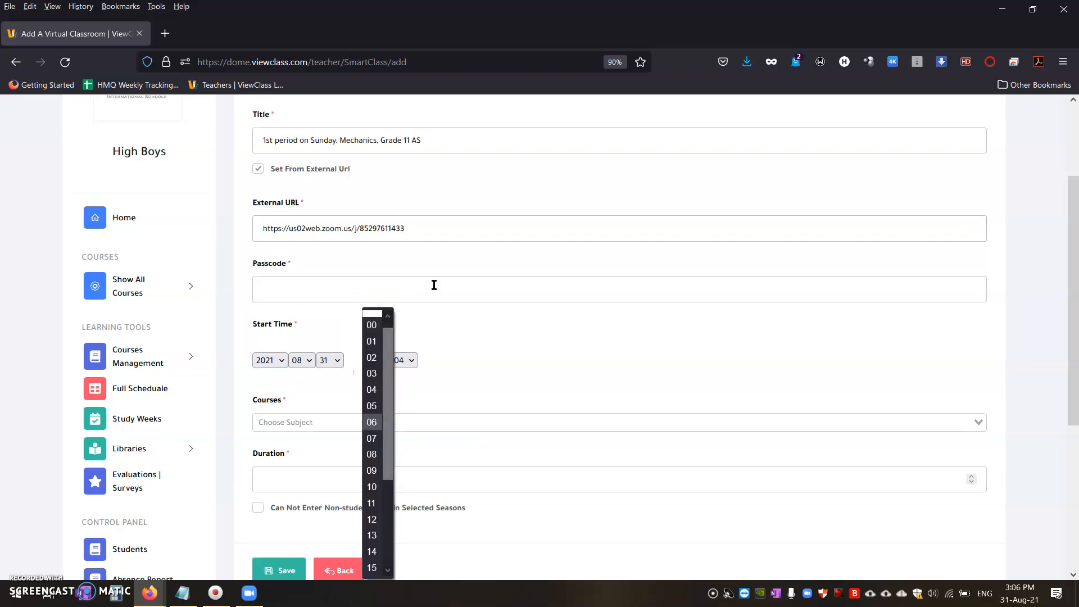
left_click(411, 290)
left_click(401, 291)
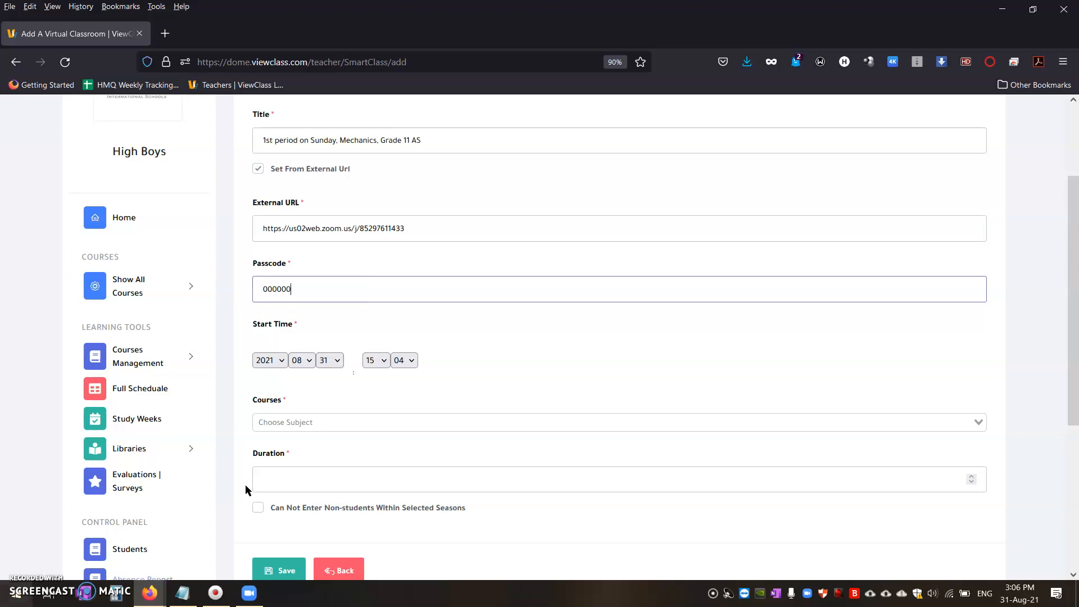
Step: Choose the course Grade 11 International-Math, include the class GR11 - A-AS-2022-Boys and assign it period 8
left_click(307, 420)
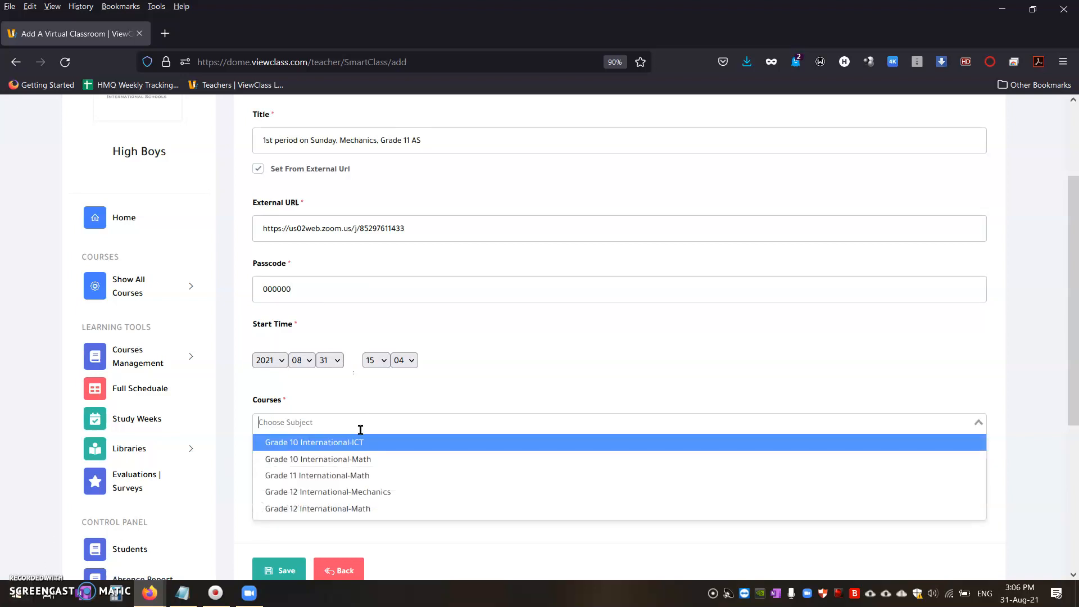
left_click(336, 476)
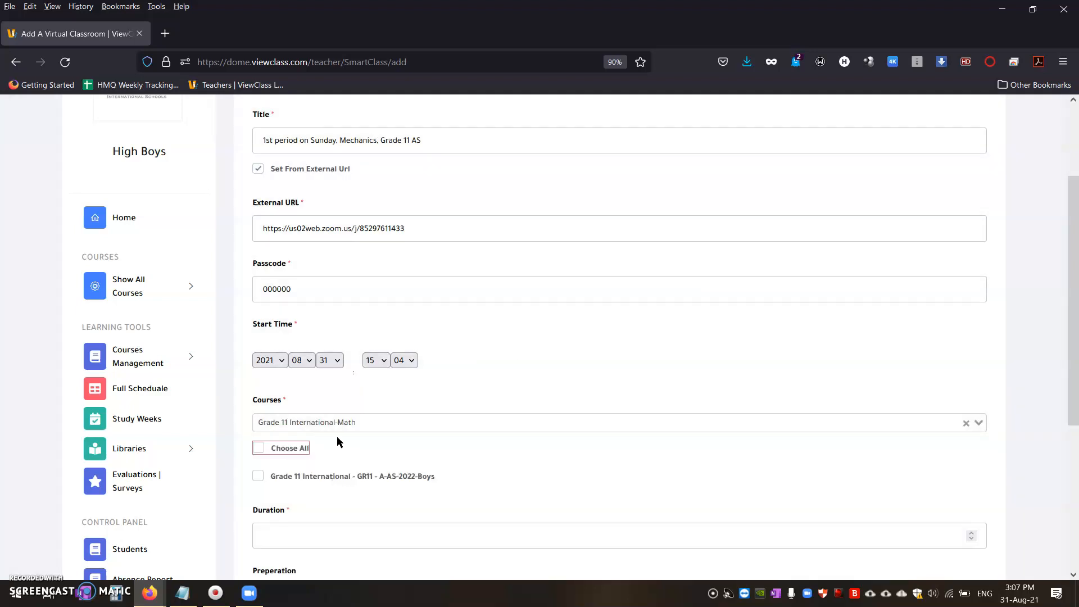
left_click(259, 476)
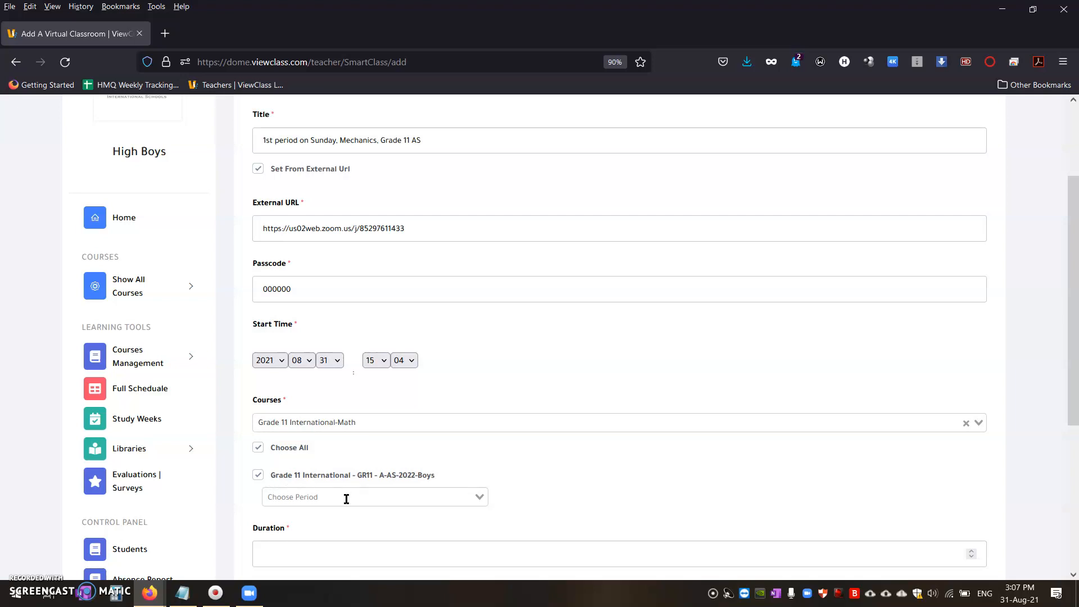
left_click(480, 499)
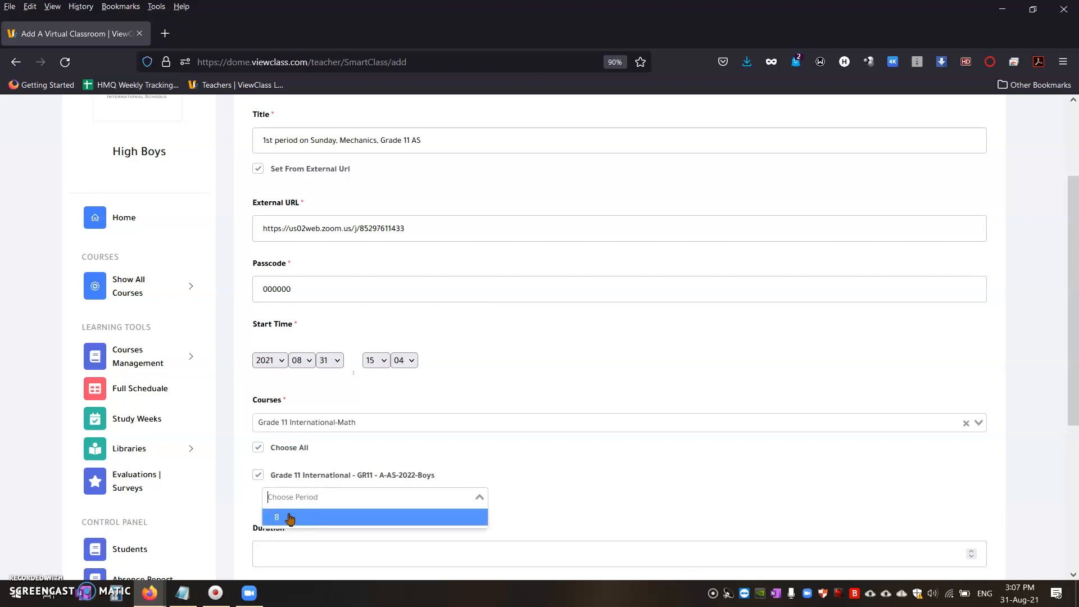
left_click(308, 518)
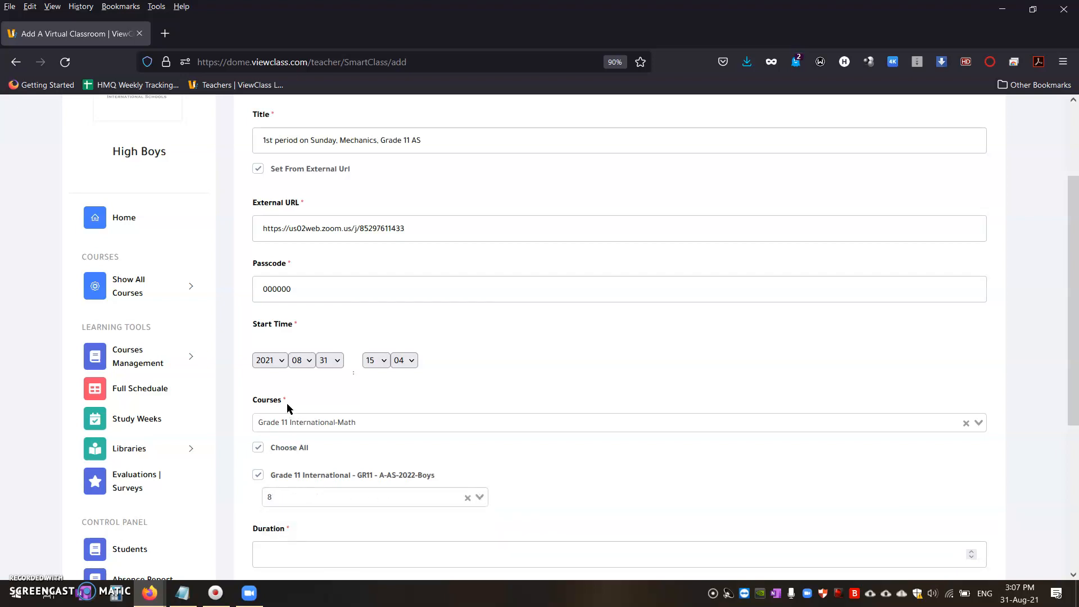
Step: Change the classroom title to "8th period on Sunday, Mechanics, Grade 11 AS"
scroll(284, 387, "up", 3)
double_click(272, 269)
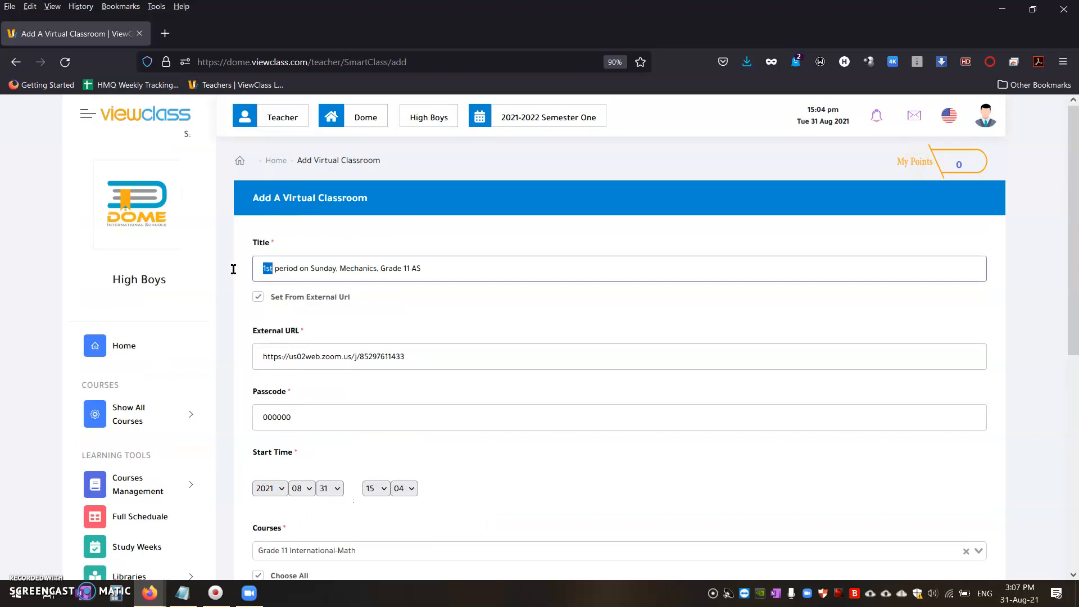
type("8th")
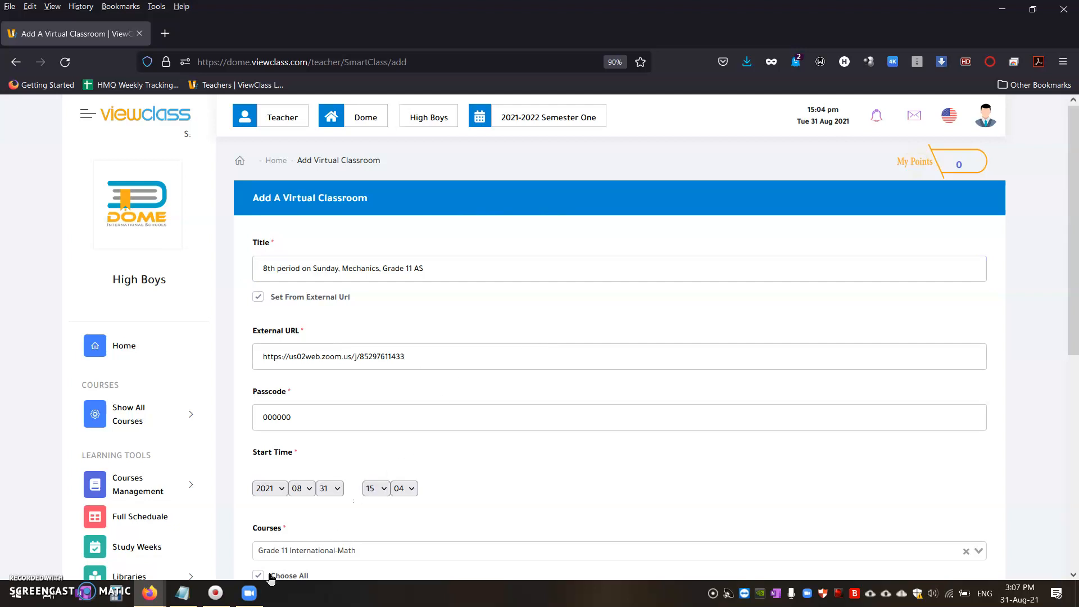
Step: Set the virtual classroom's duration to 36 minutes
scroll(343, 357, "down", 3)
scroll(326, 360, "down", 2)
left_click(323, 361)
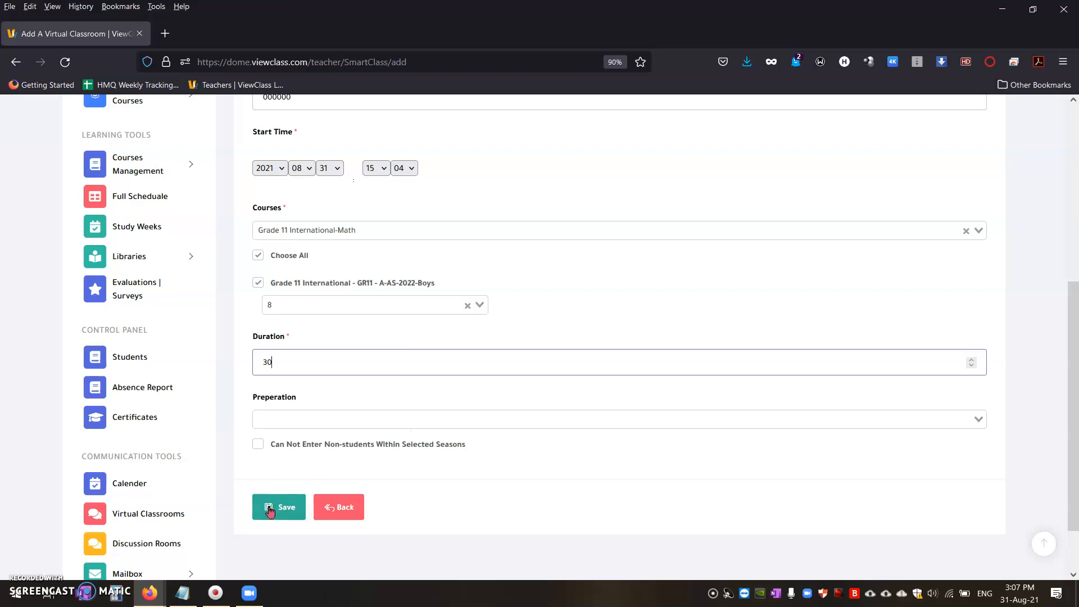
key("BackSpace")
type("5")
Step: Check the scheduled time in the Zoom invitation and set the classroom's start time to 16:15
scroll(325, 348, "up", 4)
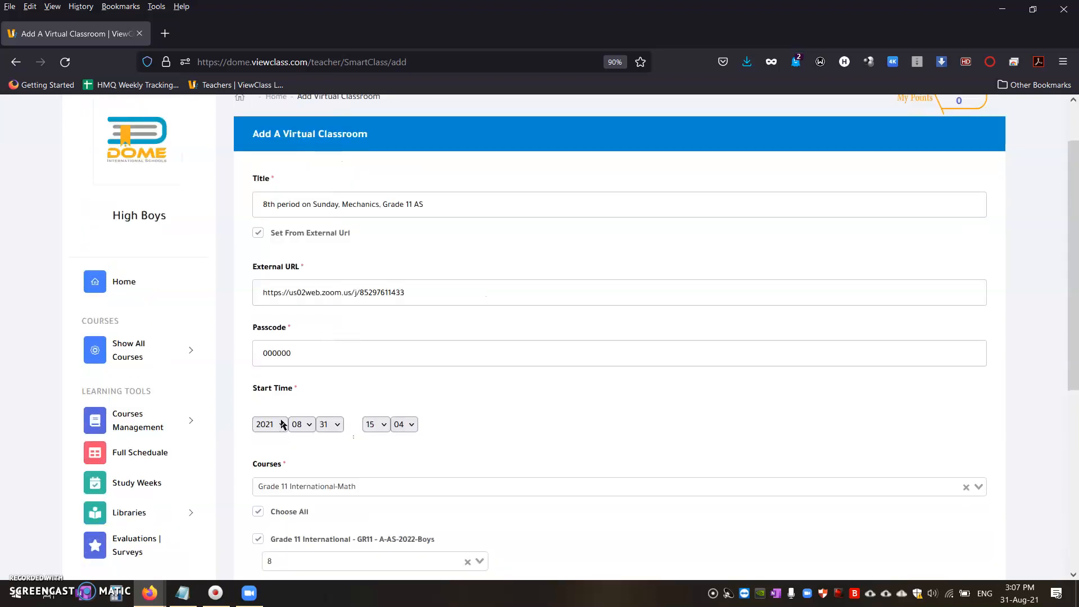
scroll(281, 422, "down", 5)
scroll(284, 440, "up", 4)
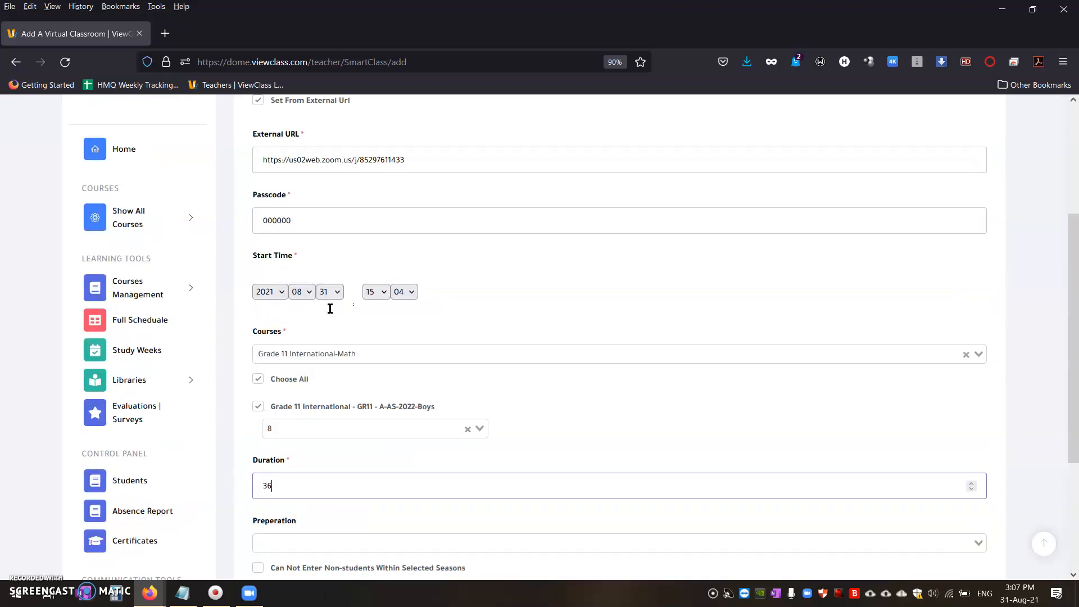
left_click(376, 292)
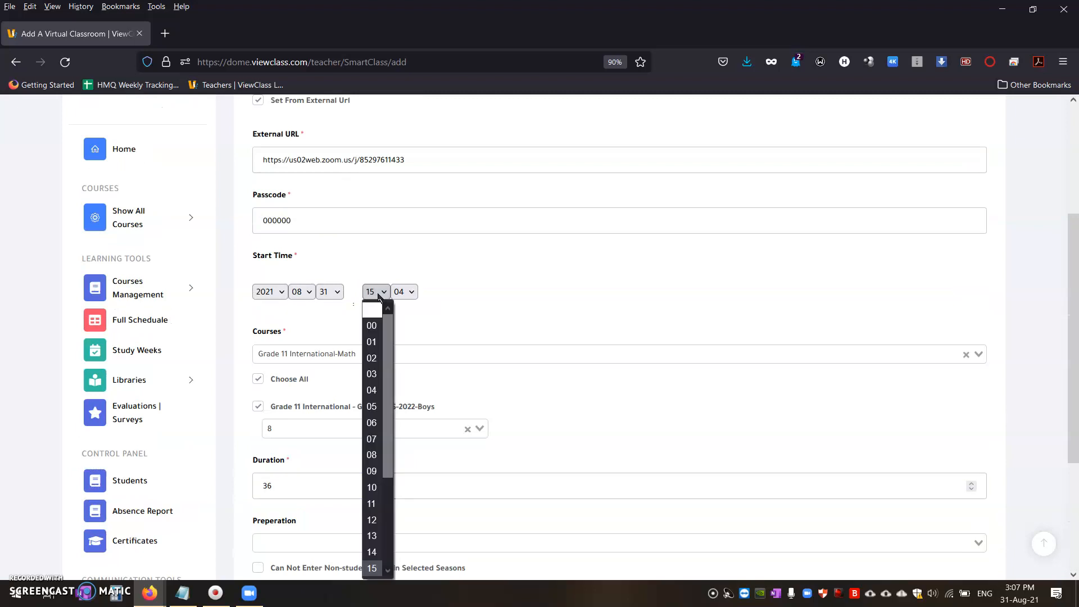
left_click(378, 293)
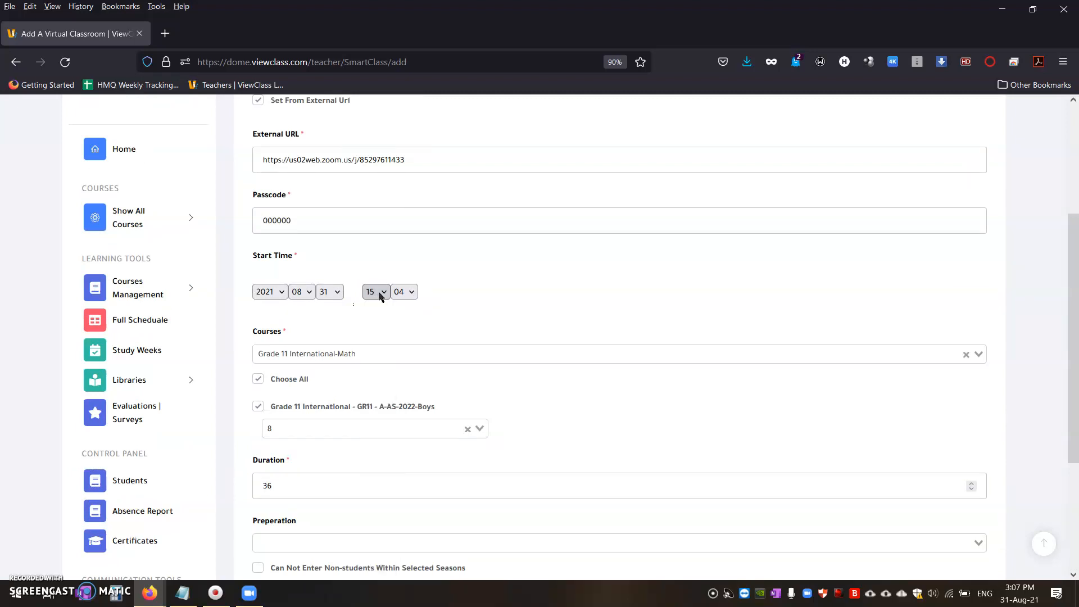
left_click(257, 600)
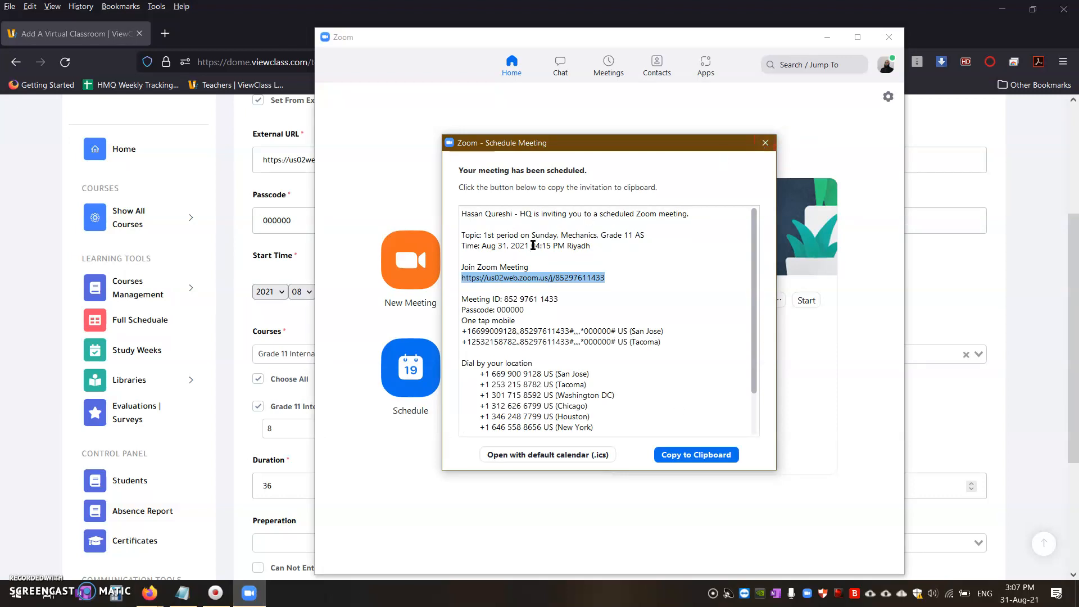
left_click(257, 425)
left_click(384, 296)
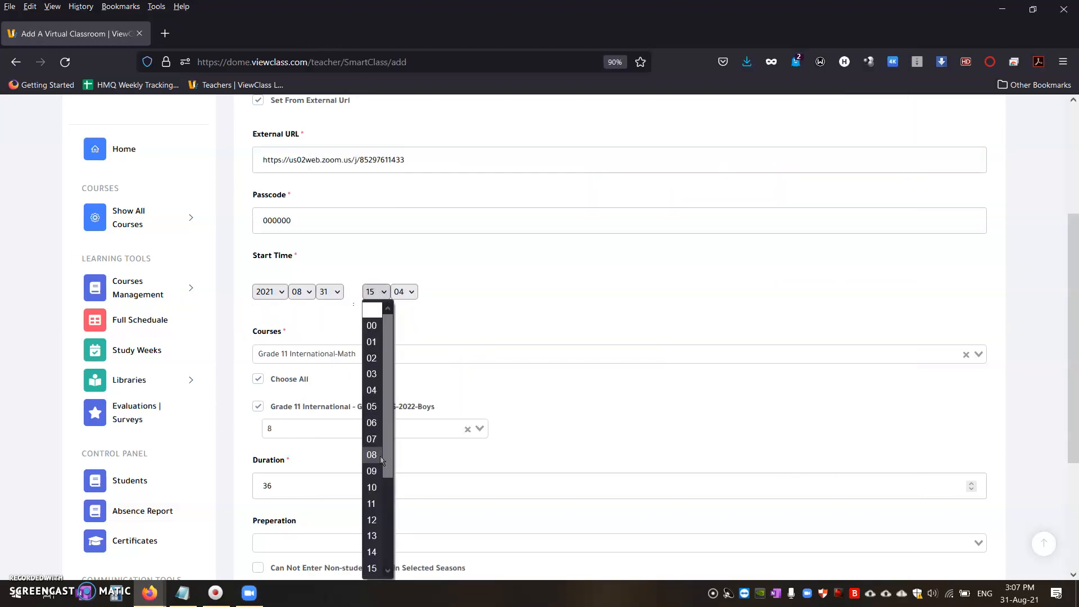
scroll(370, 571, "down", 2)
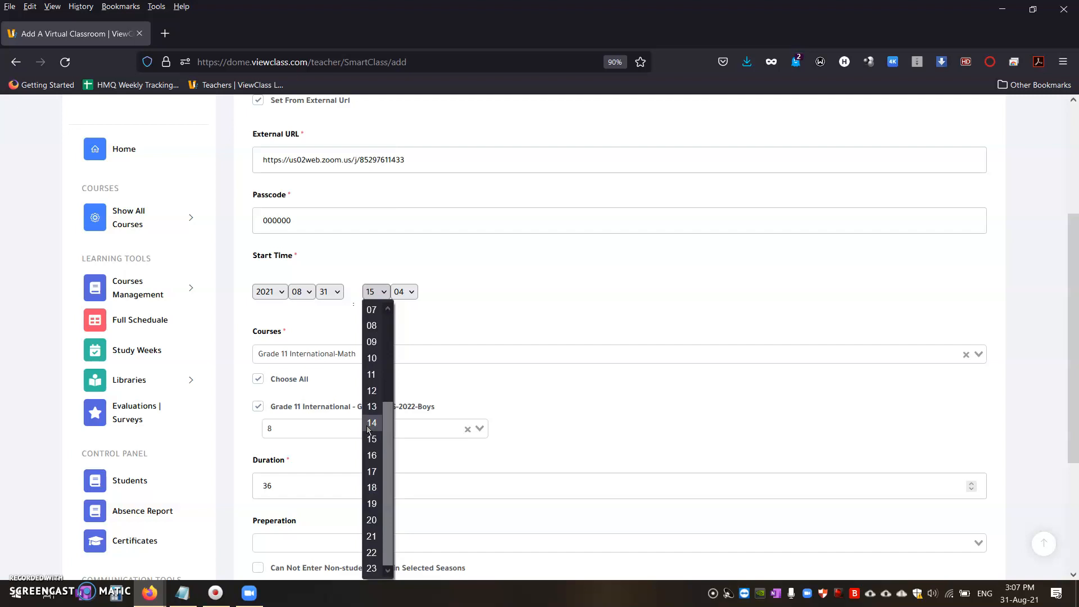
left_click(371, 469)
left_click(404, 291)
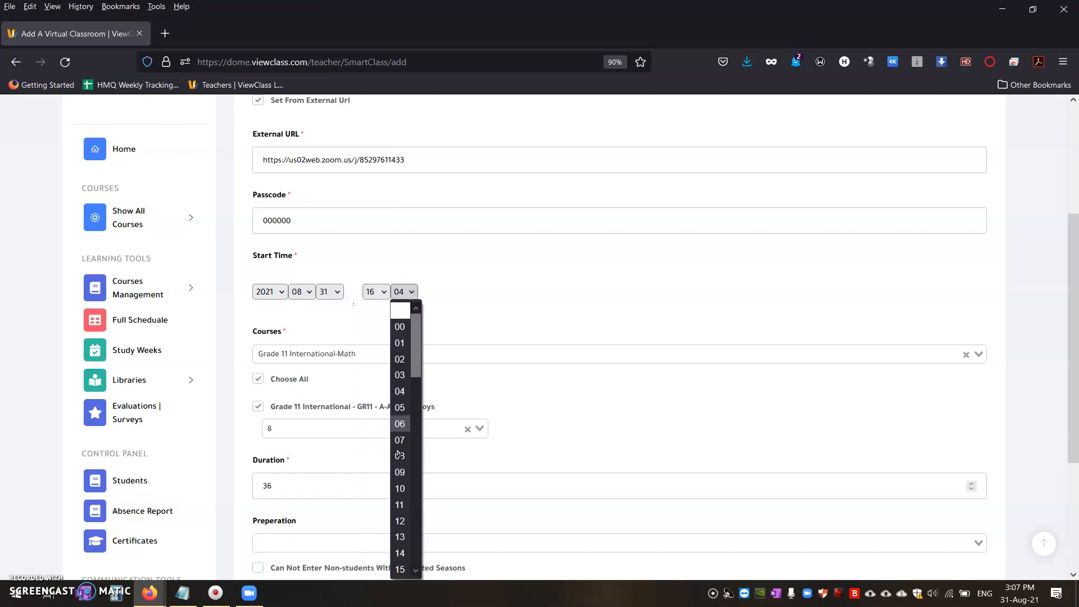
left_click(400, 567)
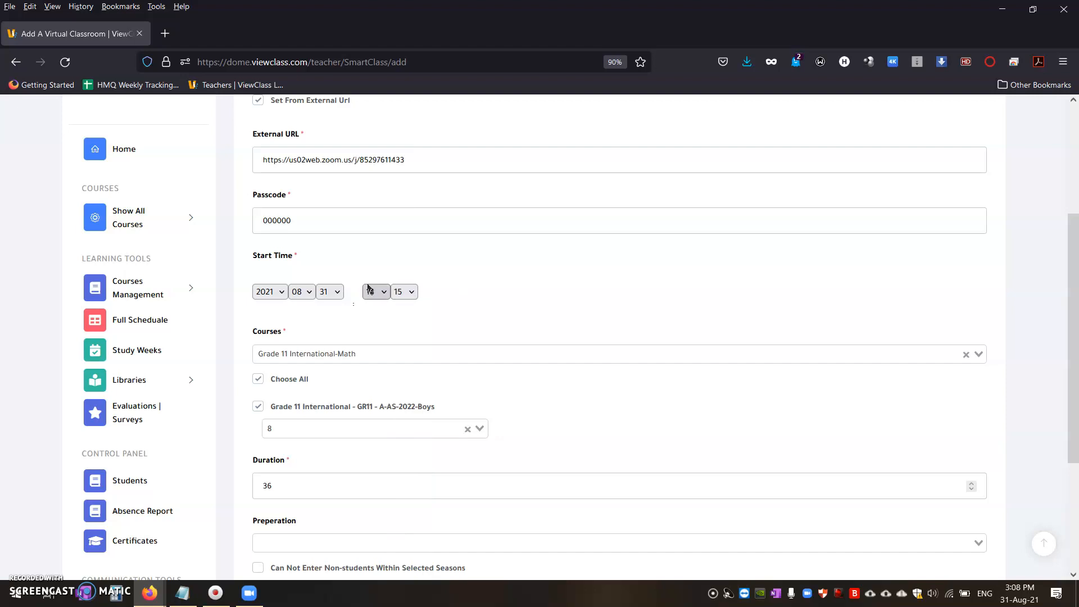
Step: Save the new virtual classroom
scroll(326, 297, "down", 1)
scroll(326, 297, "down", 5)
left_click(282, 447)
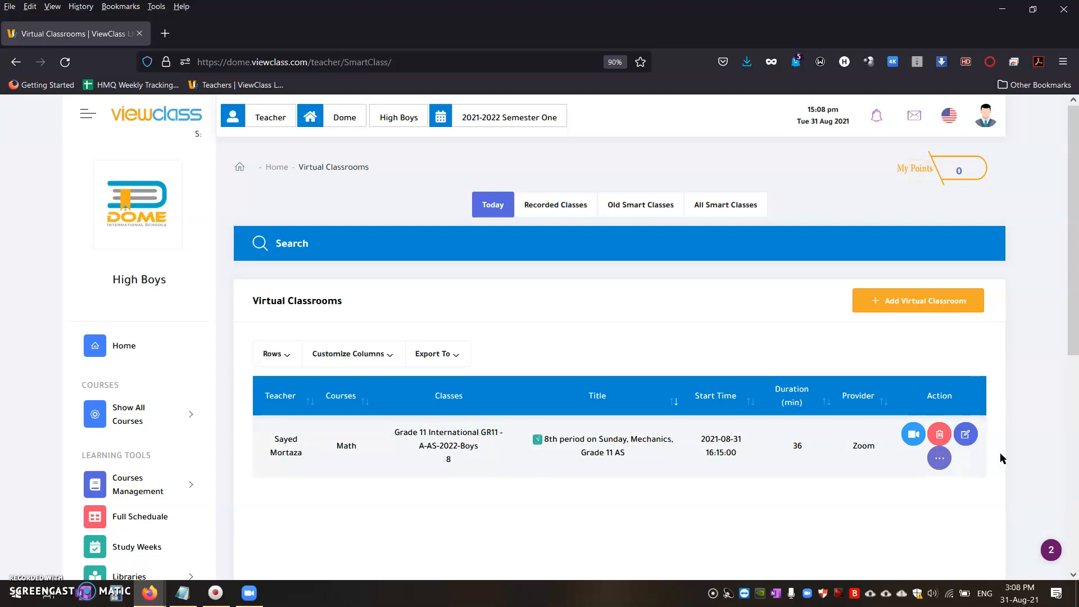
Step: Test the saved classroom's link by launching its Zoom meeting, and end the meeting for all
left_click(912, 435)
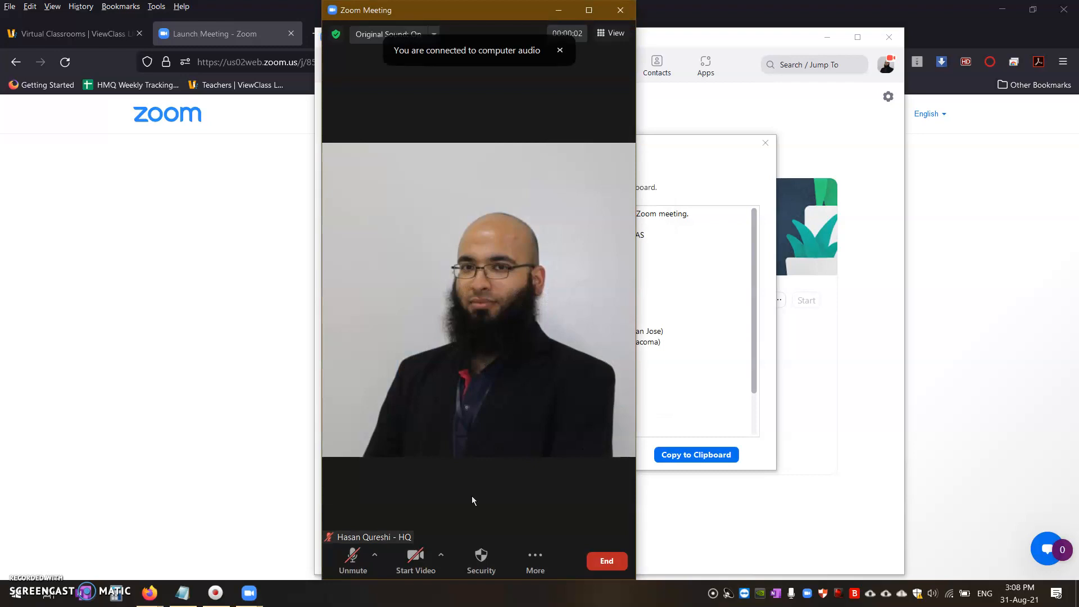
left_click(620, 11)
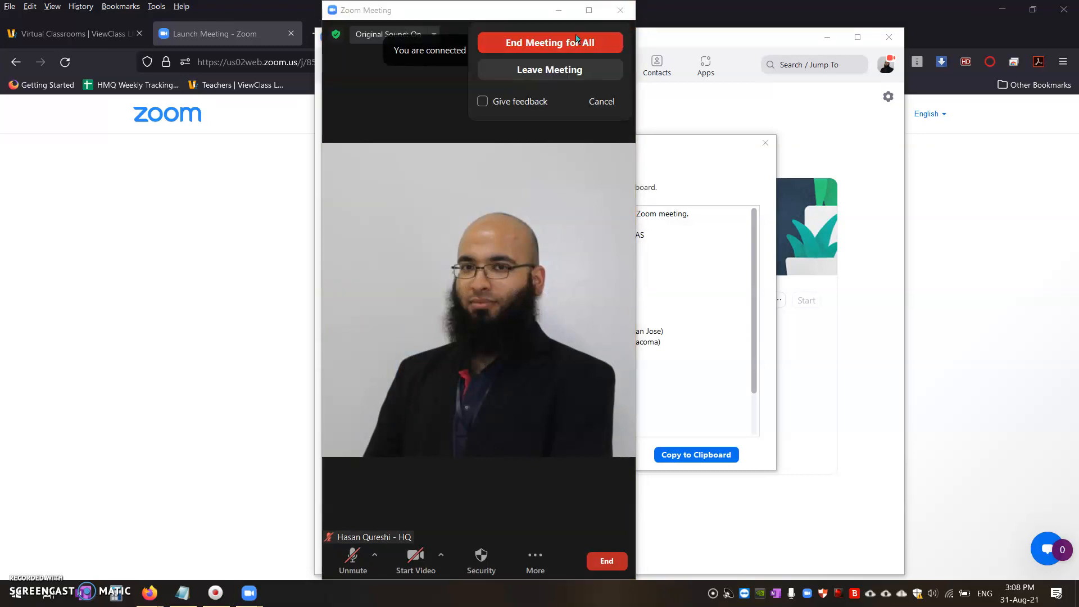
left_click(531, 43)
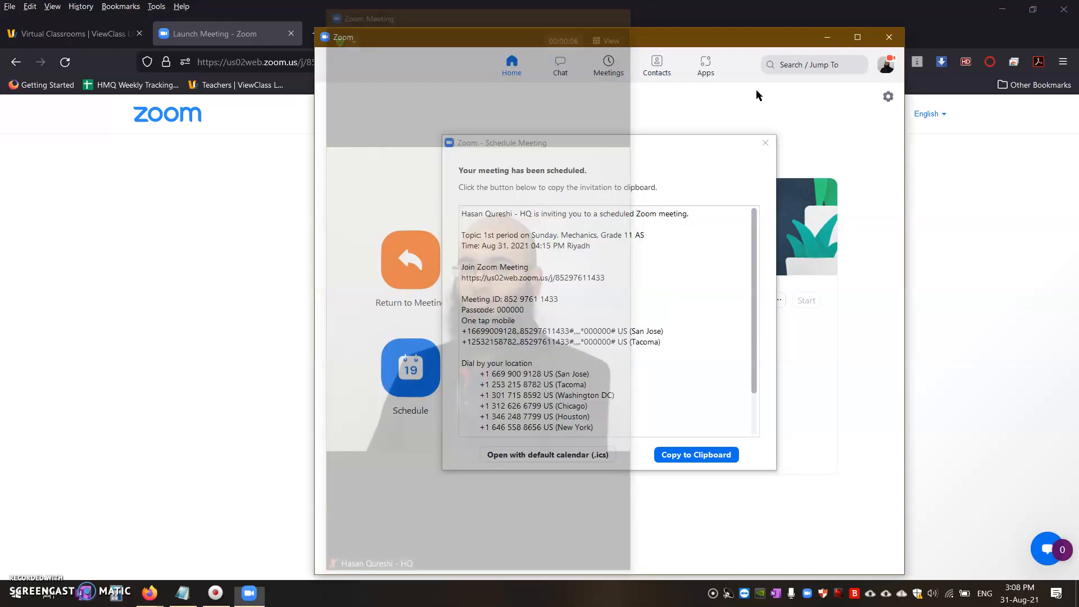
Step: Close the Zoom invitation, the Zoom window and the meeting launch page, returning to the virtual classrooms list
left_click(765, 143)
left_click(885, 34)
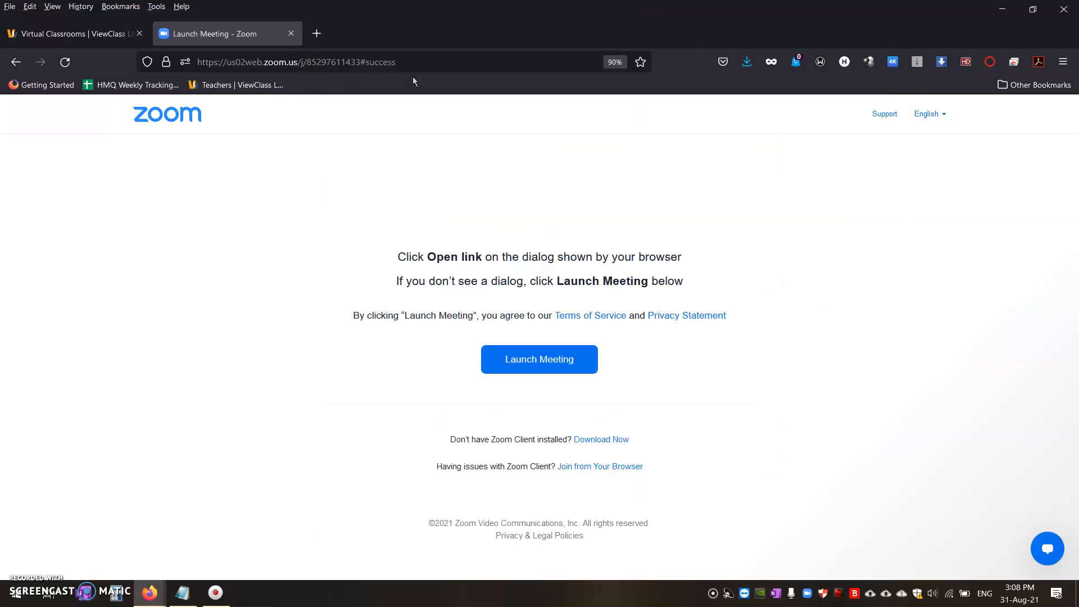
left_click(292, 36)
scroll(393, 421, "down", 5)
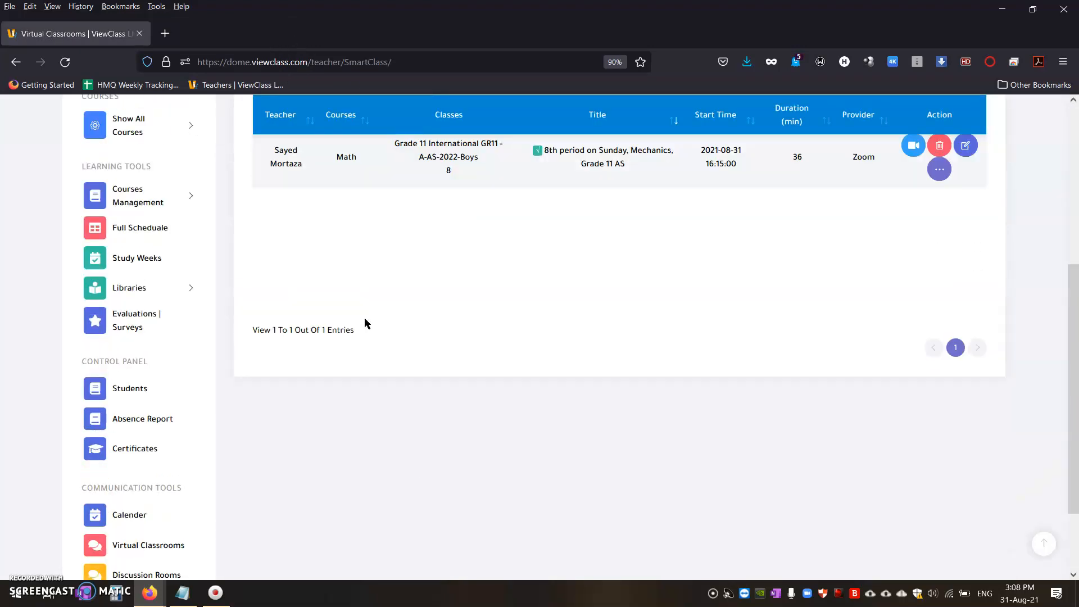
scroll(366, 323, "up", 3)
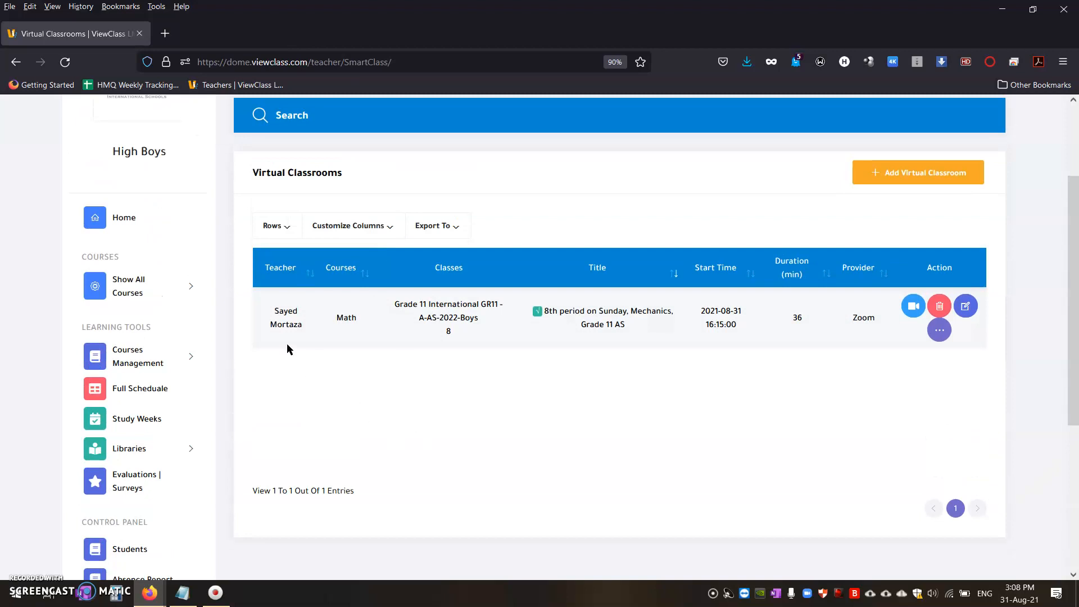